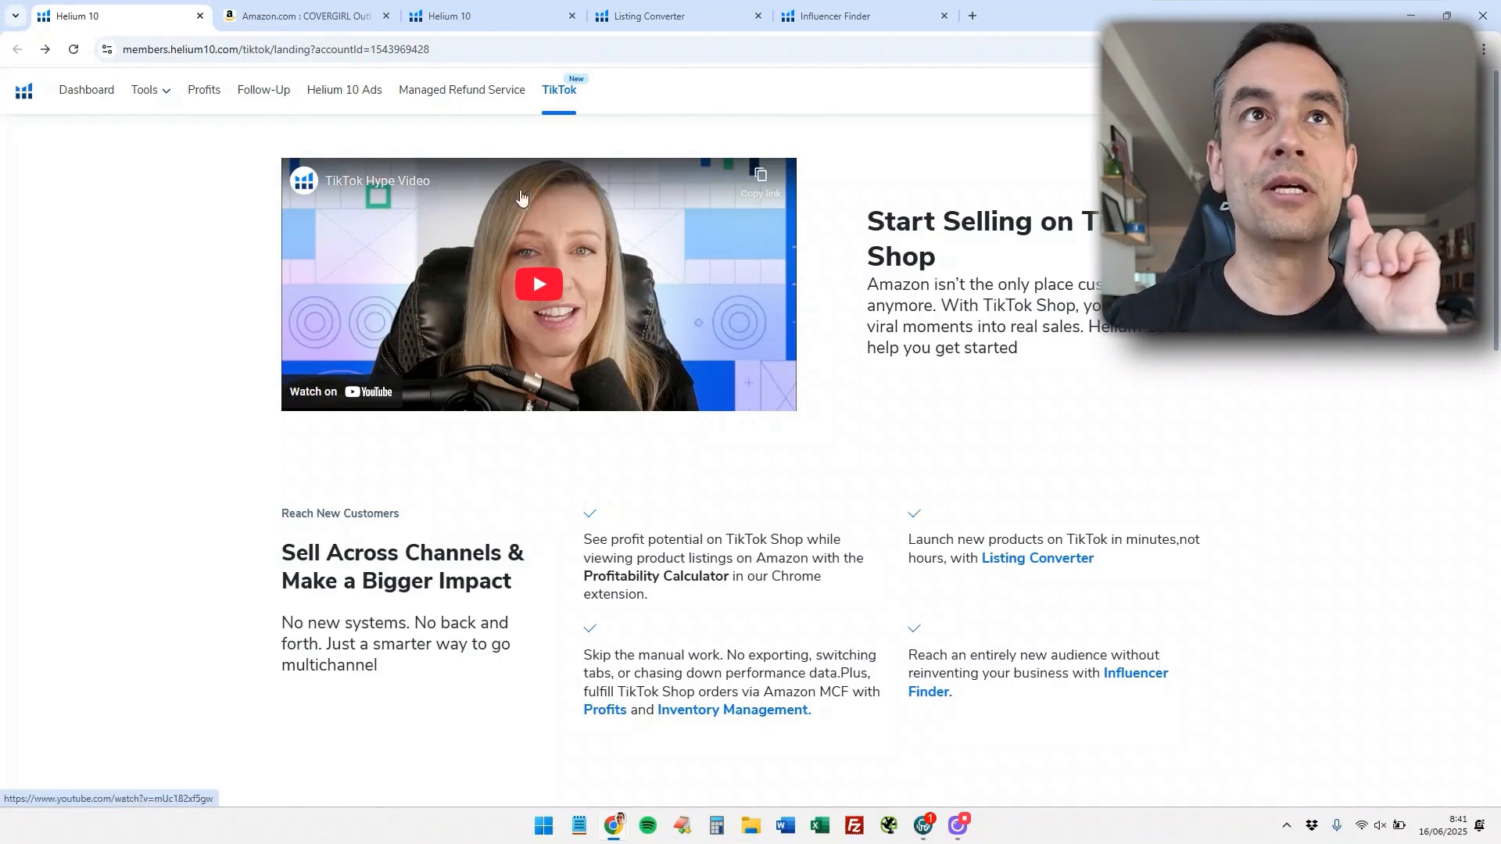
# - Review the TikTok Shop feature list, highlighting Profitability Calculator, Inventory Management, Listing Converter and Influencer Finder
pyautogui.scroll(-3, 490, 375)
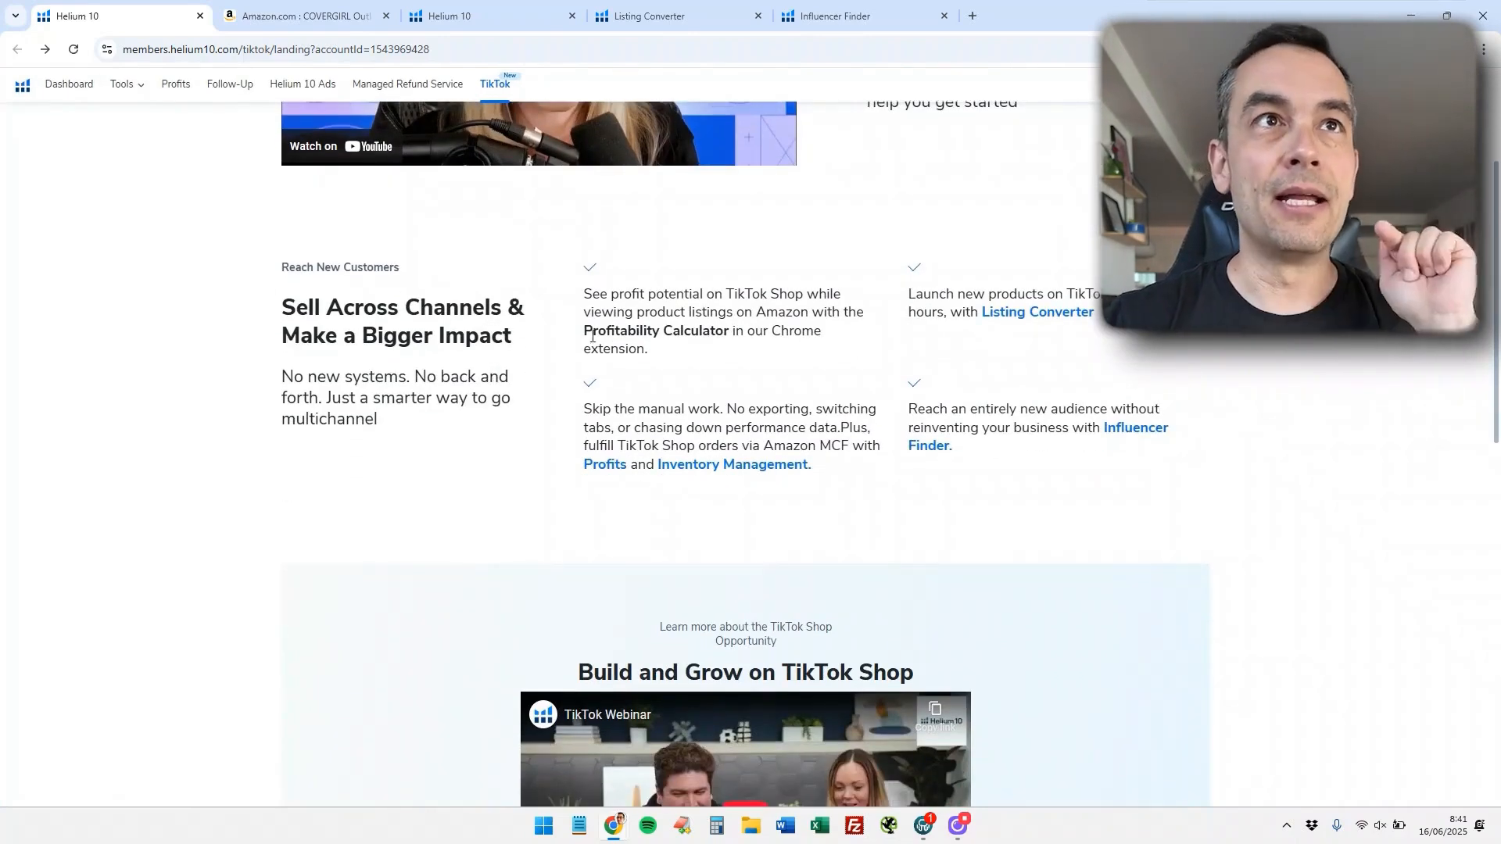
pyautogui.moveTo(585, 334); pyautogui.dragTo(729, 333)
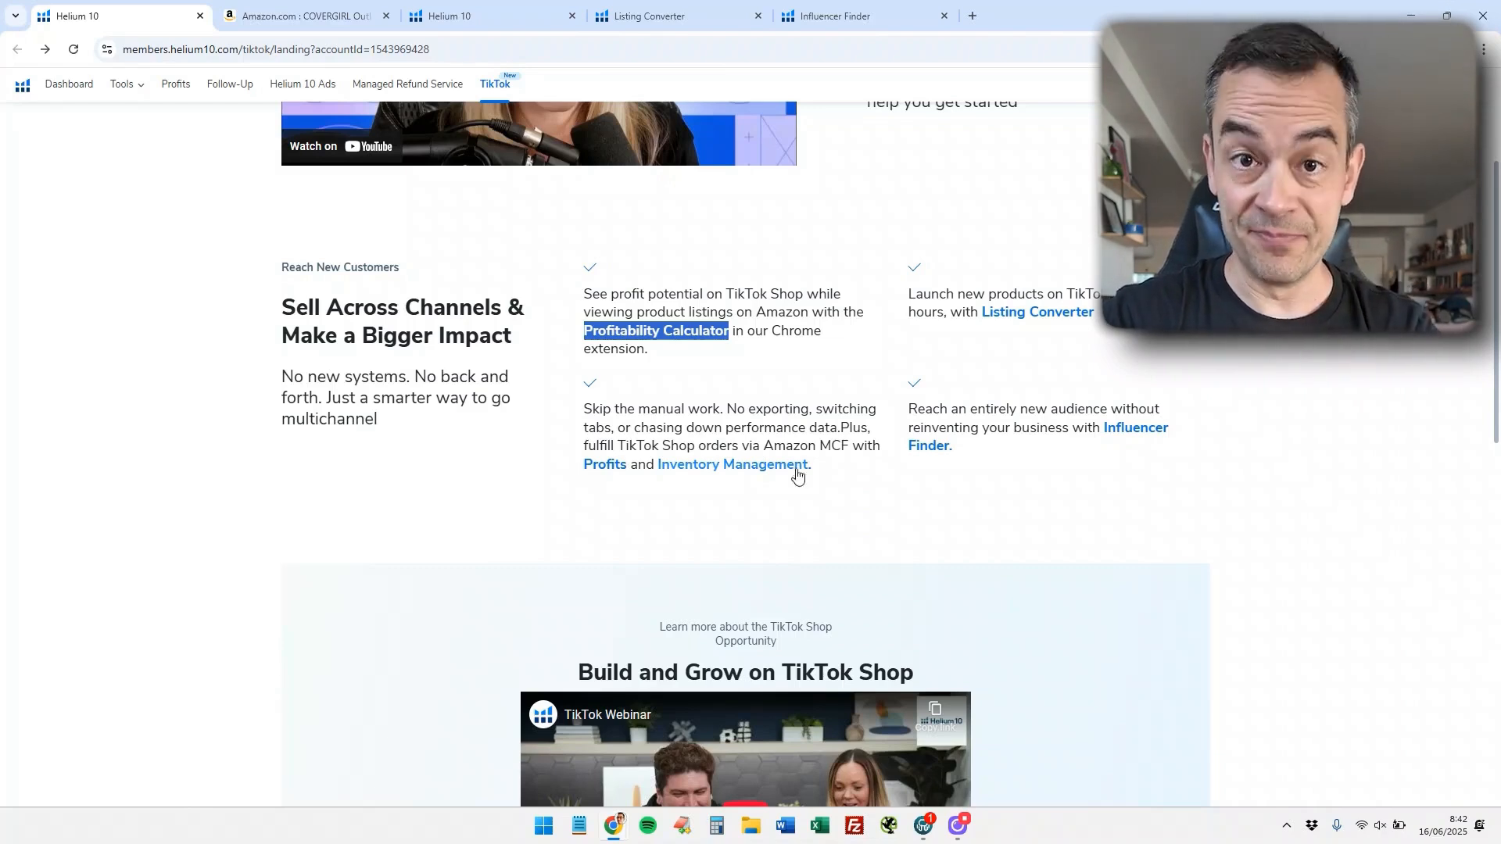
pyautogui.moveTo(817, 464); pyautogui.dragTo(658, 467)
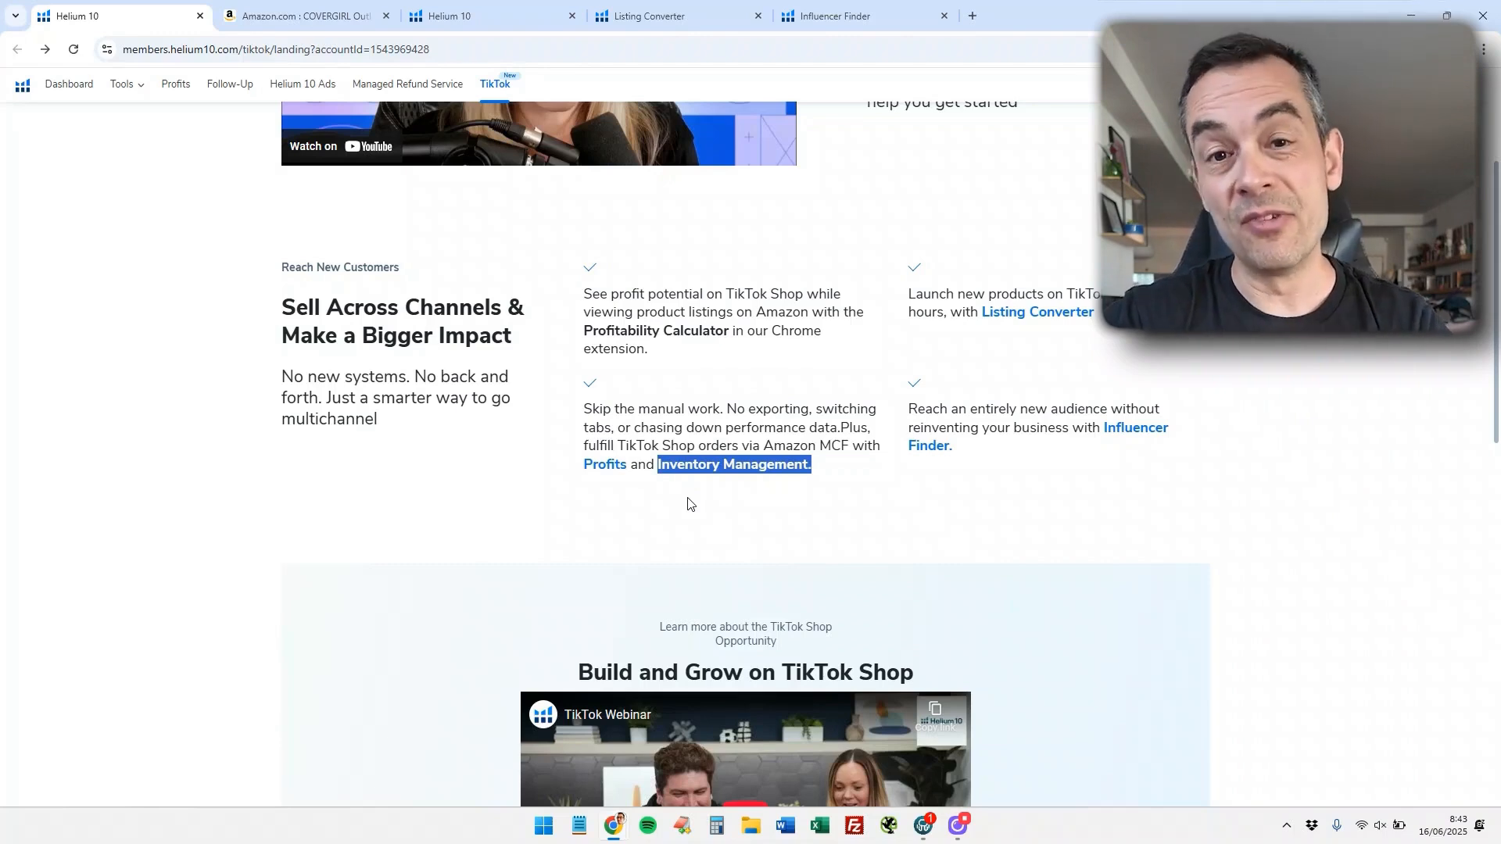
pyautogui.moveTo(1093, 313); pyautogui.dragTo(983, 312)
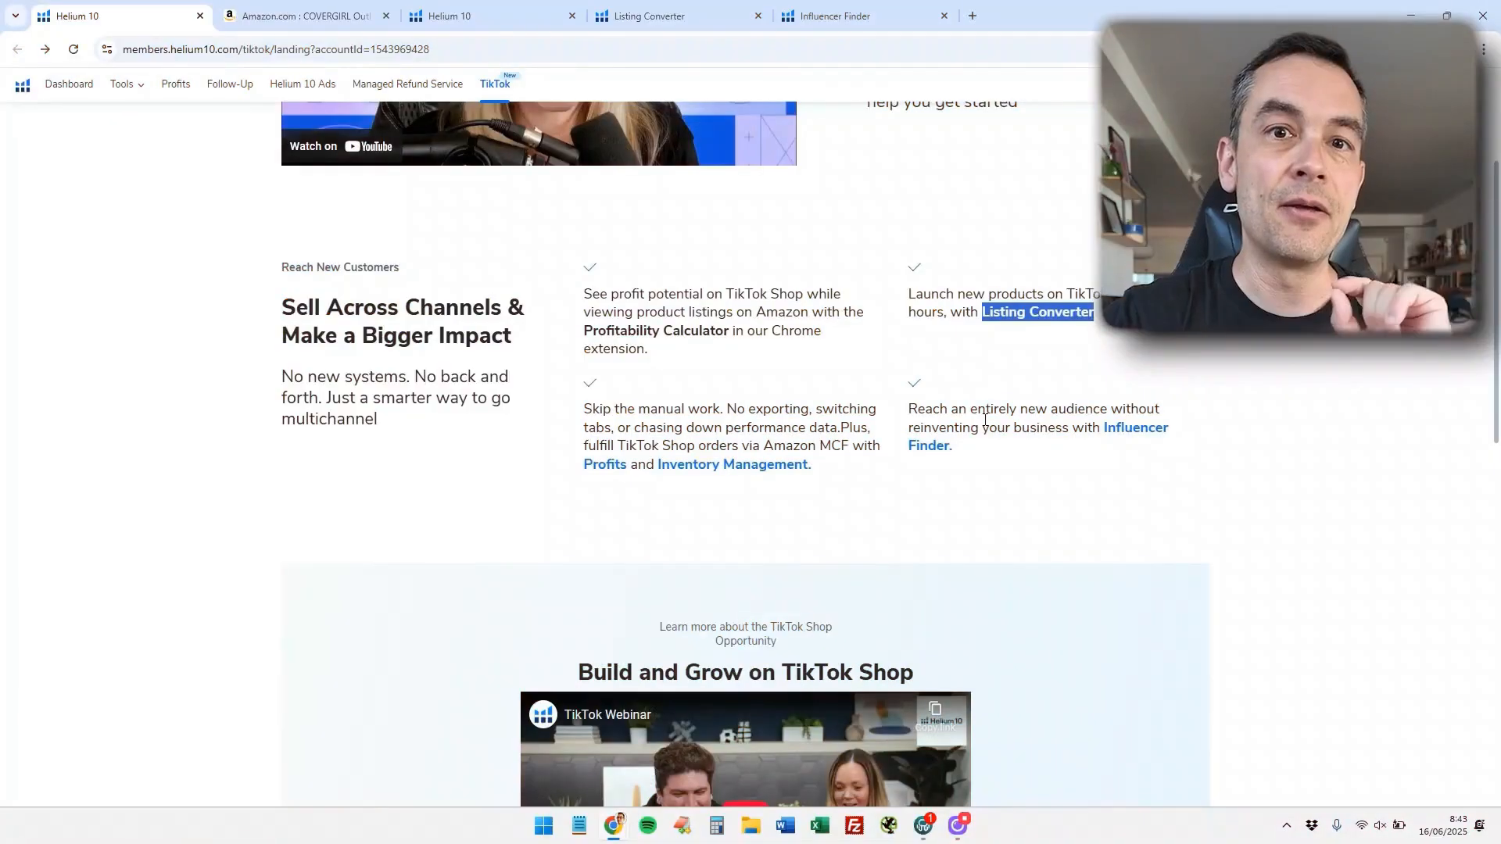
pyautogui.moveTo(1076, 453); pyautogui.dragTo(1101, 429)
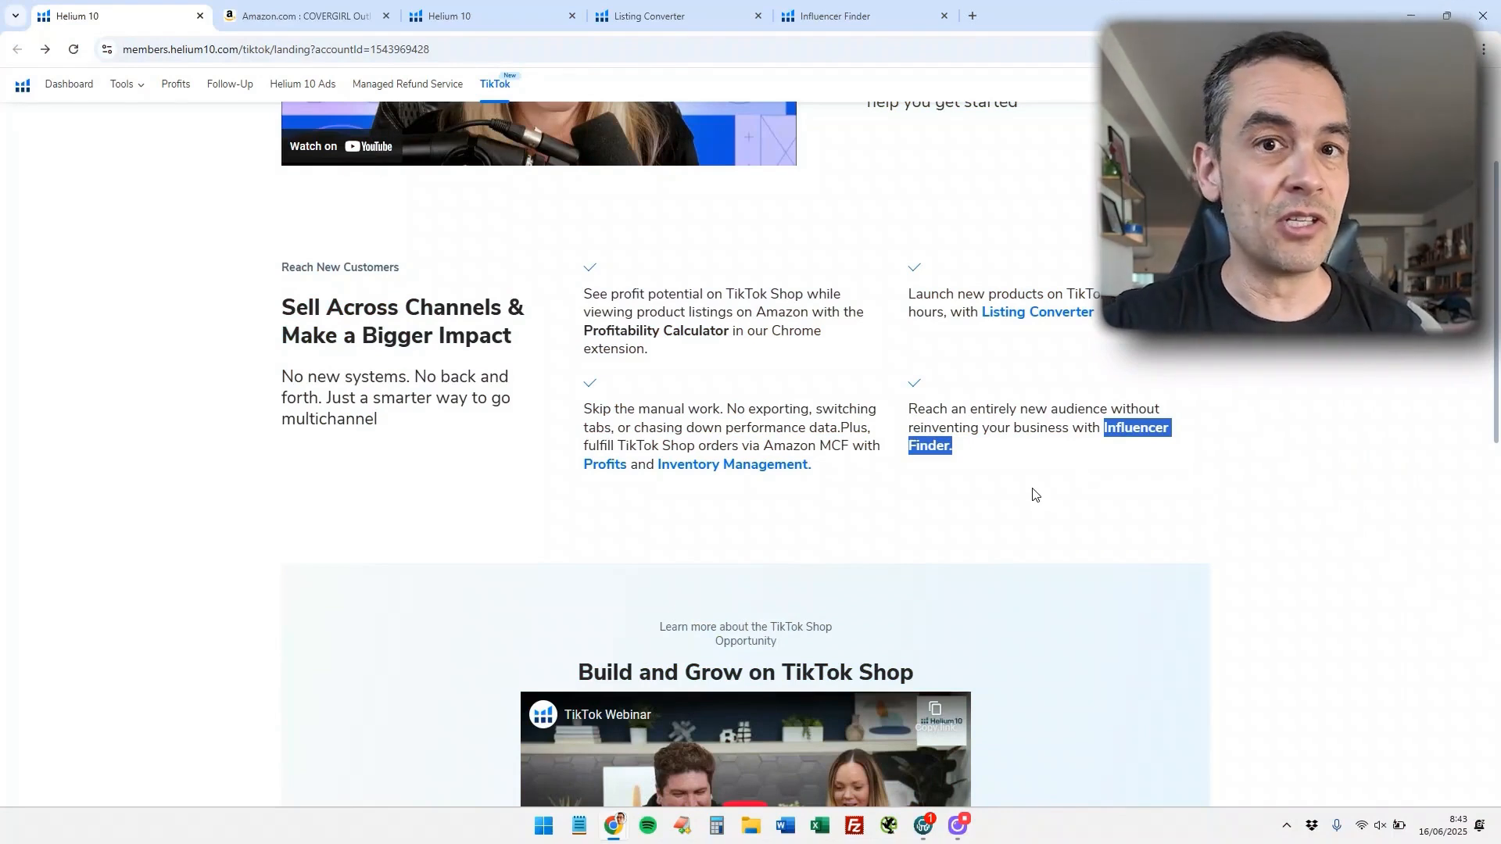
# - Switch the Amazon lip color product's Profitability Calculator to TikTokShop and review its manufacturing, sales and fulfillment costs
pyautogui.hotkey('ctrl', 'Tab')
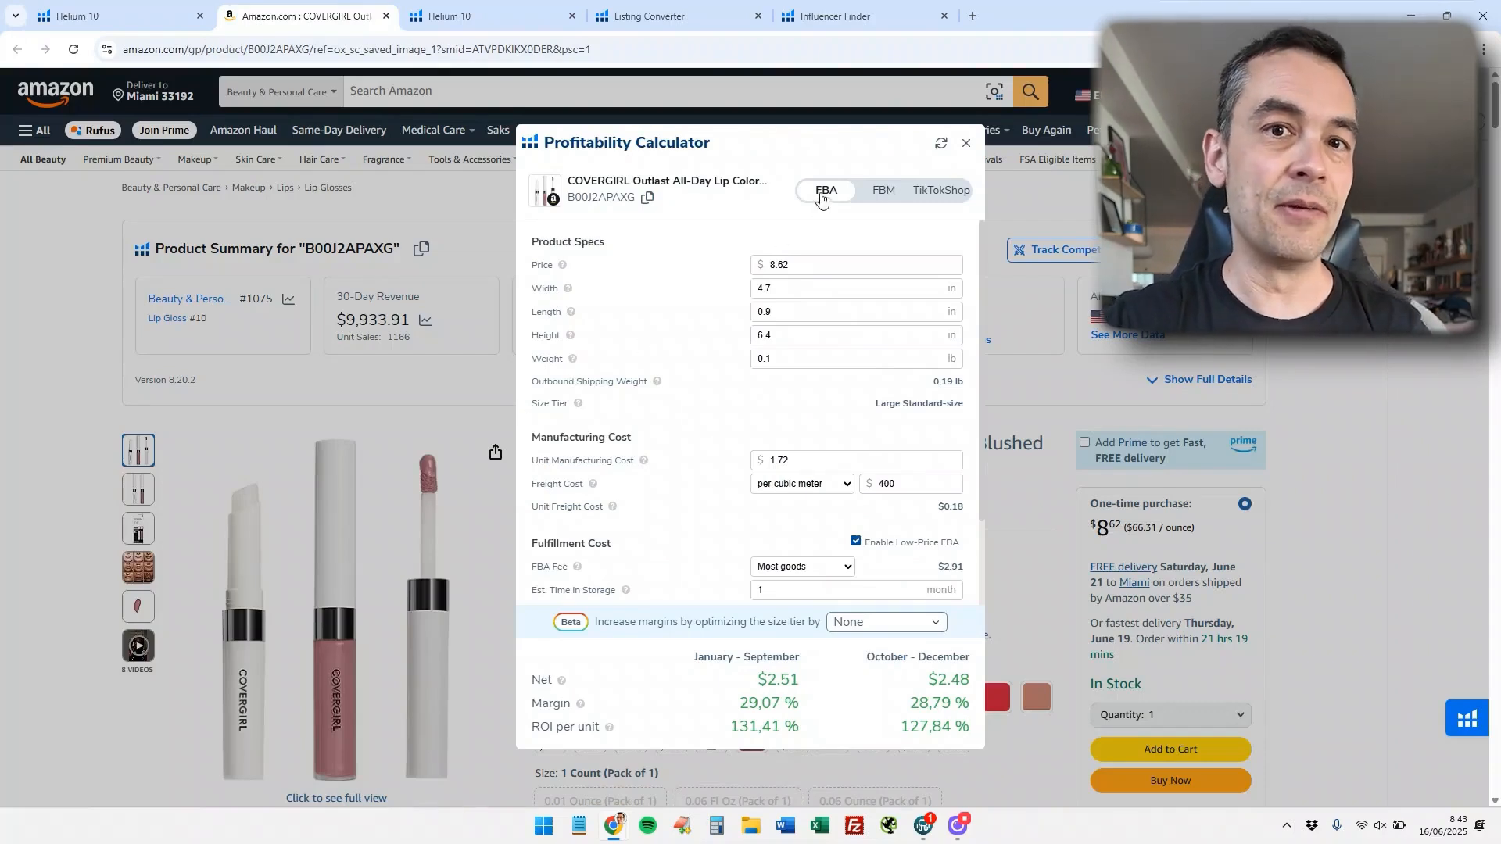
pyautogui.click(934, 196)
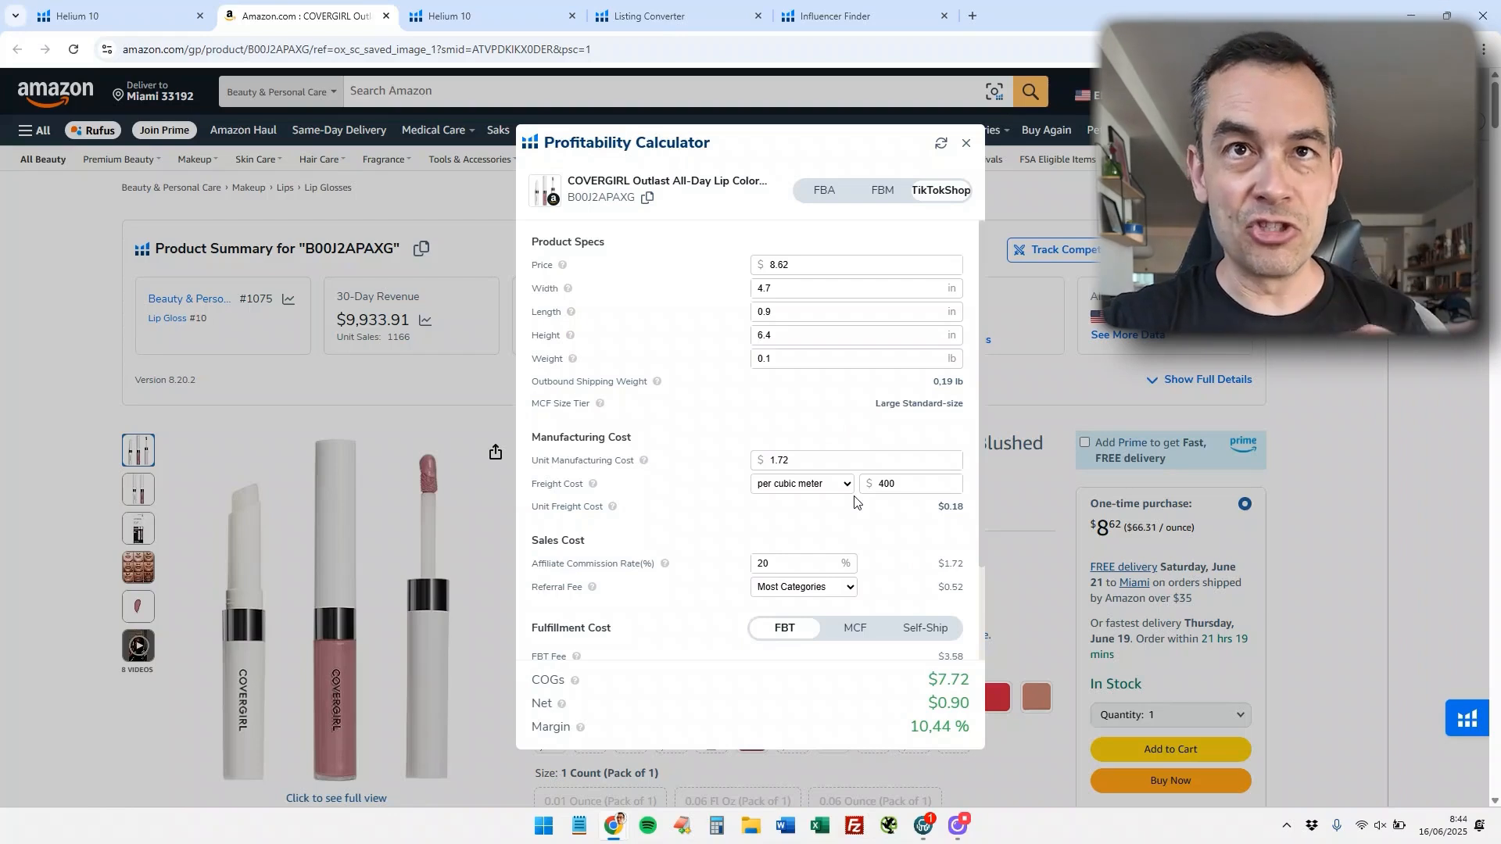
pyautogui.doubleClick(762, 460)
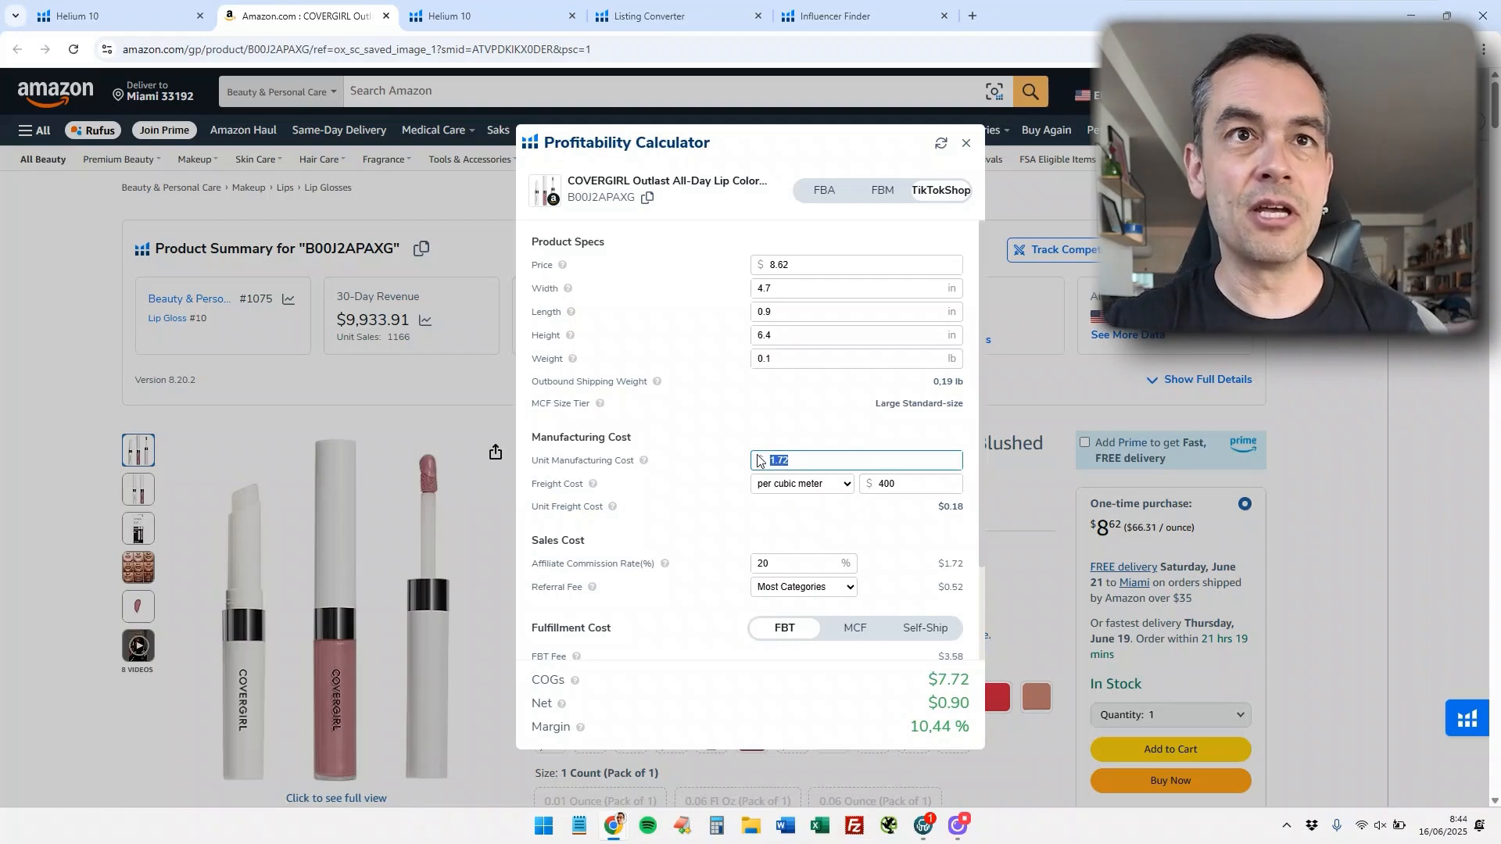
pyautogui.scroll(-3, 758, 461)
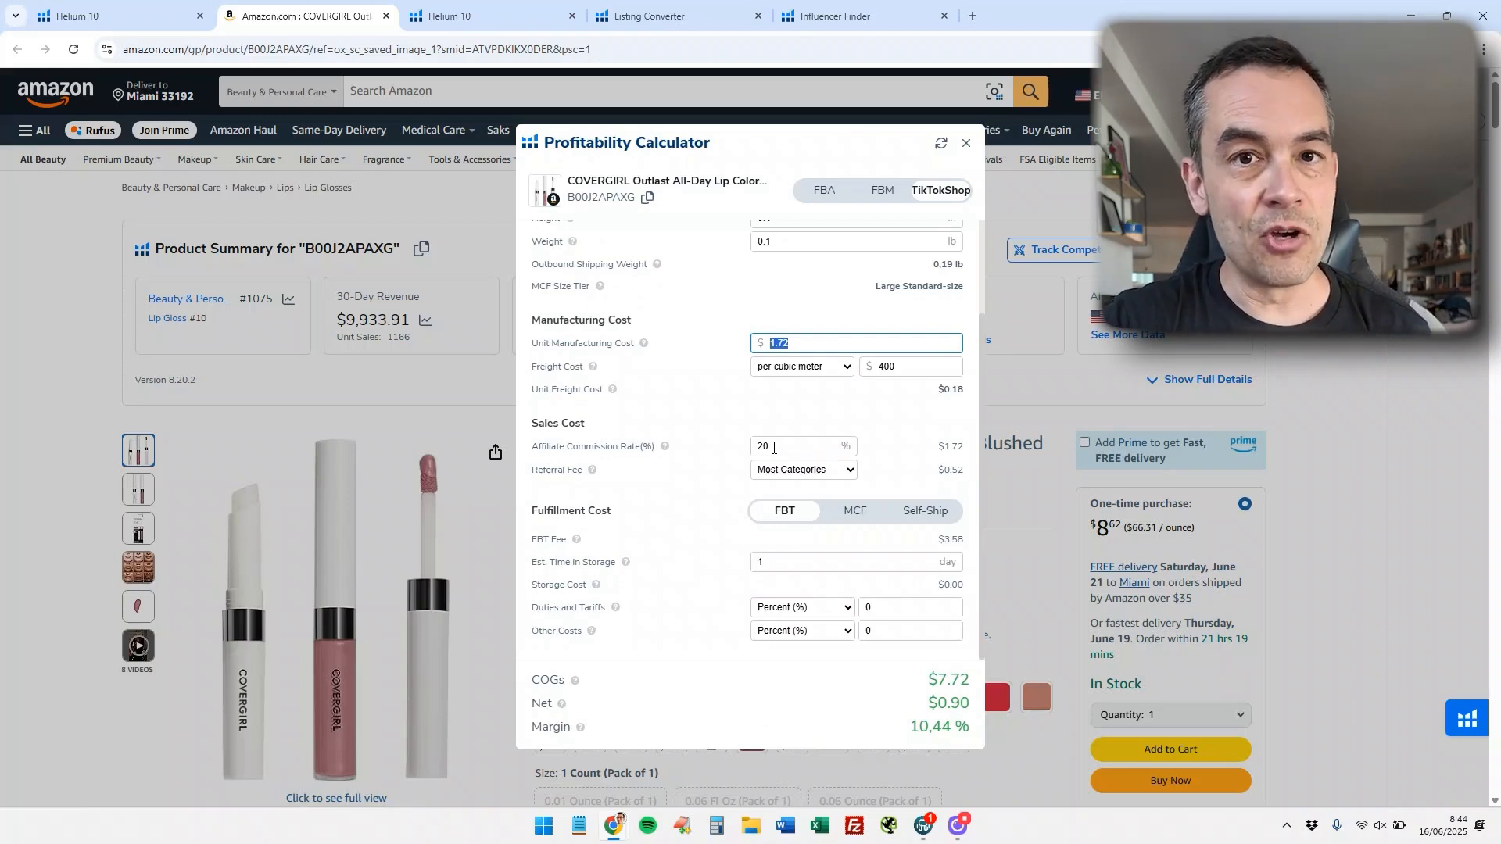
pyautogui.scroll(-3, 747, 473)
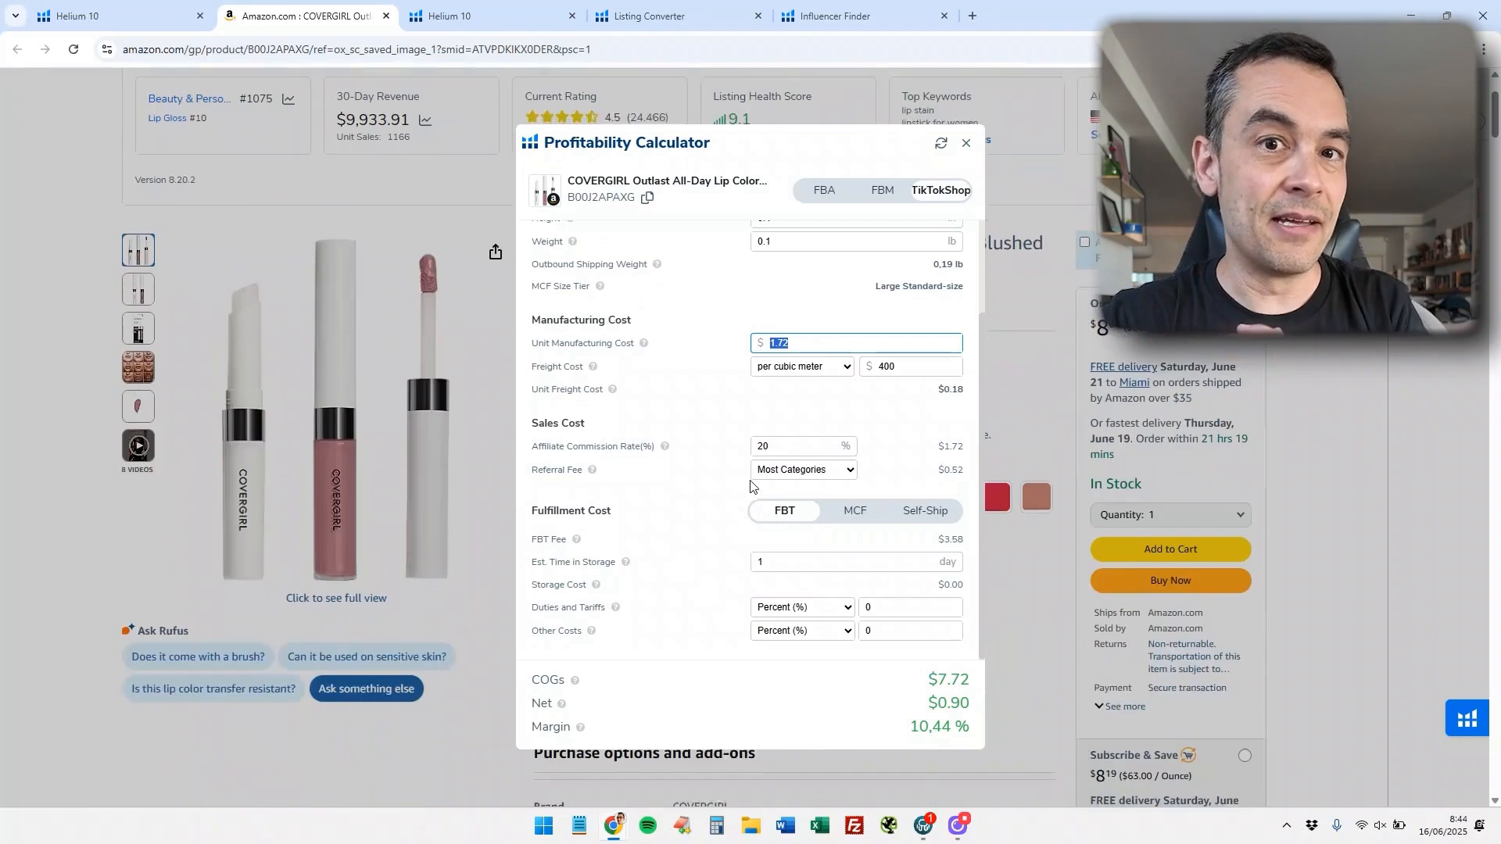
pyautogui.scroll(2, 752, 483)
pyautogui.scroll(-1, 752, 483)
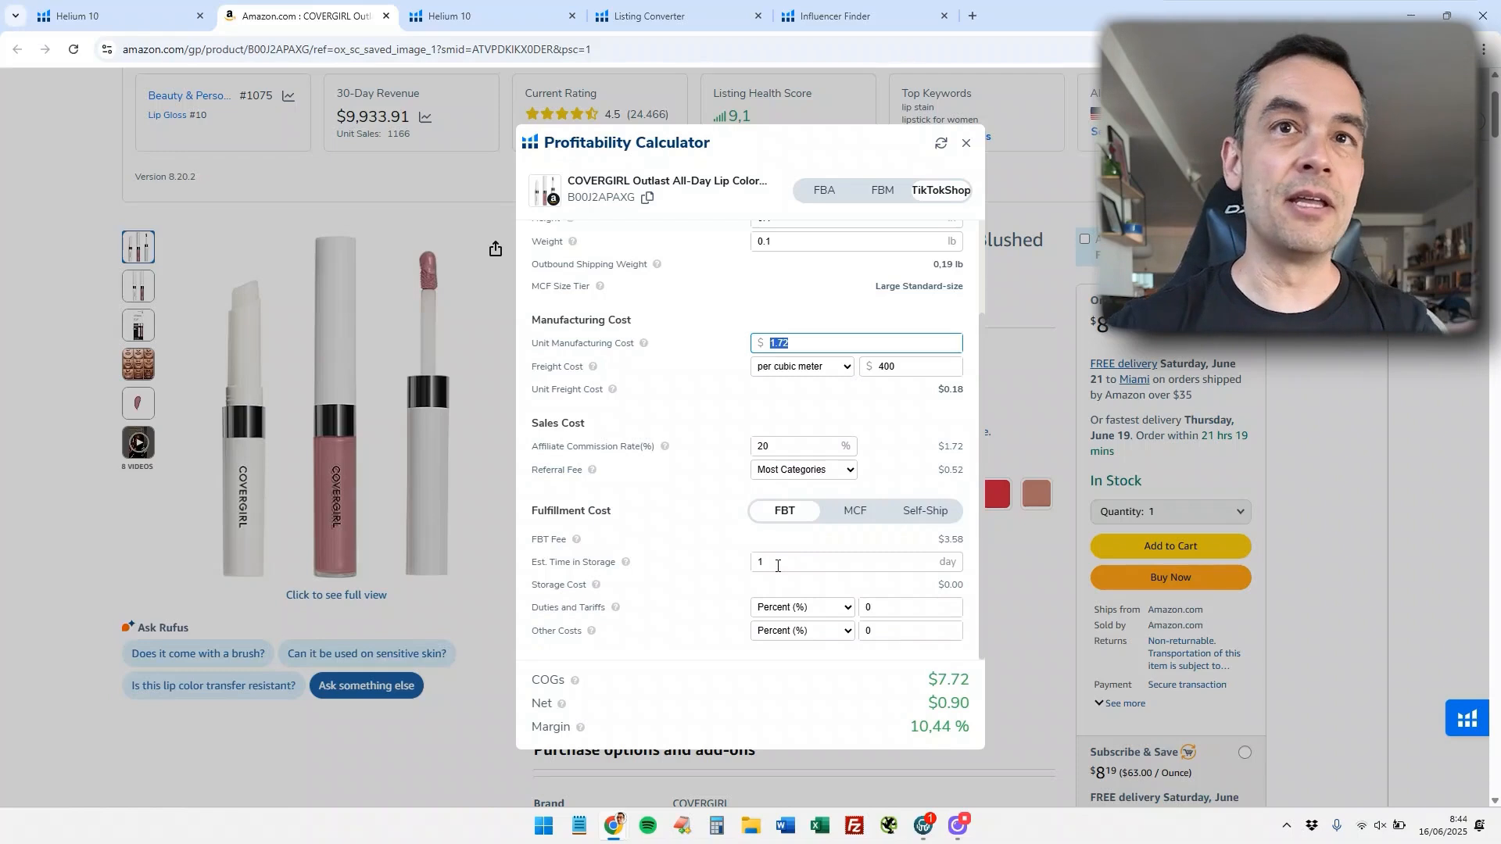
# - Set the estimated time in storage for FBT fulfillment to 30 days
pyautogui.doubleClick(773, 563)
pyautogui.write('30')
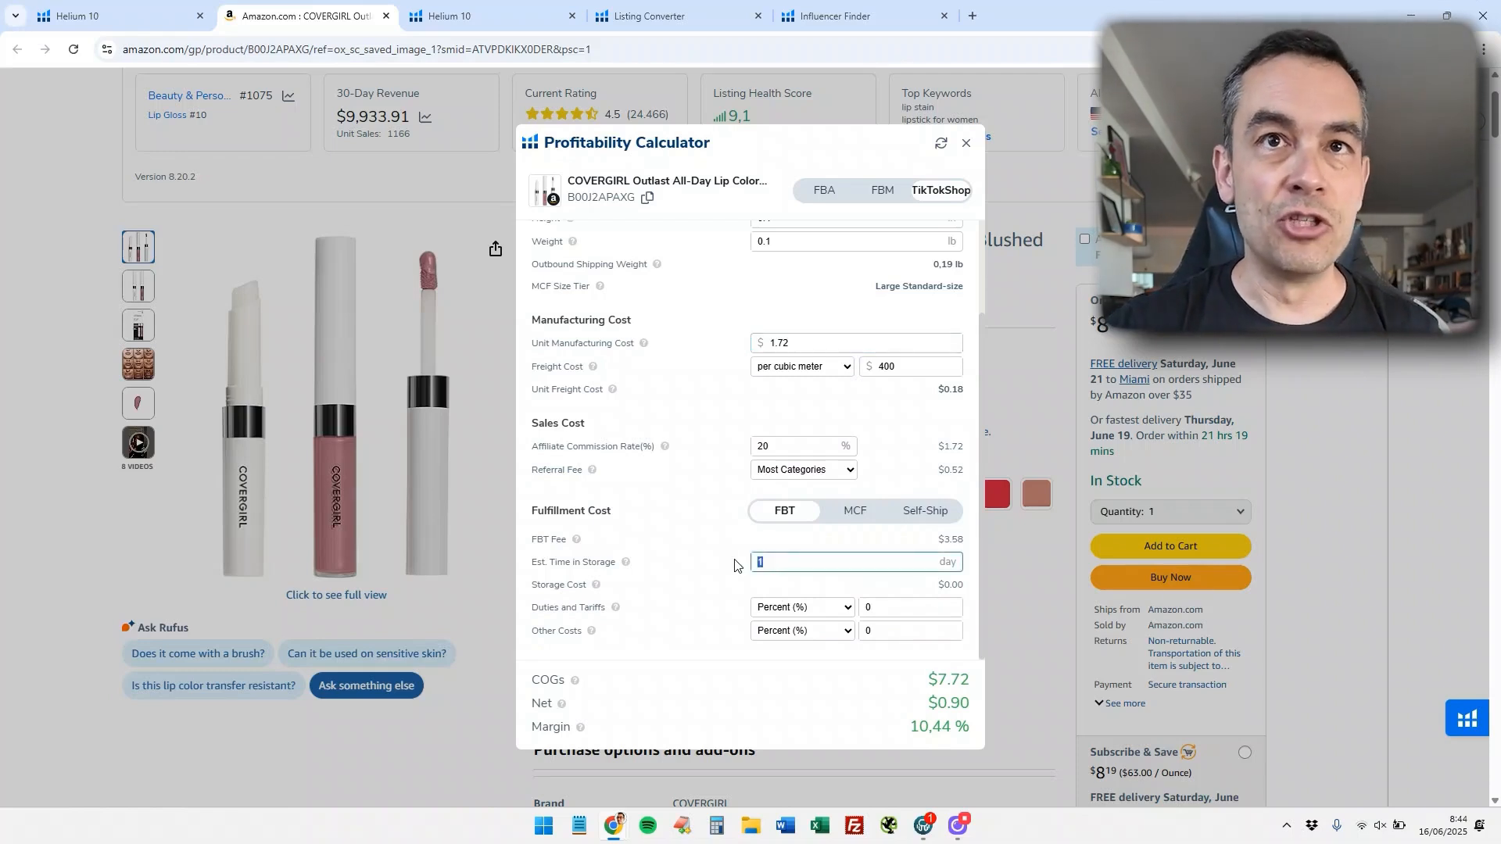
pyautogui.click(699, 569)
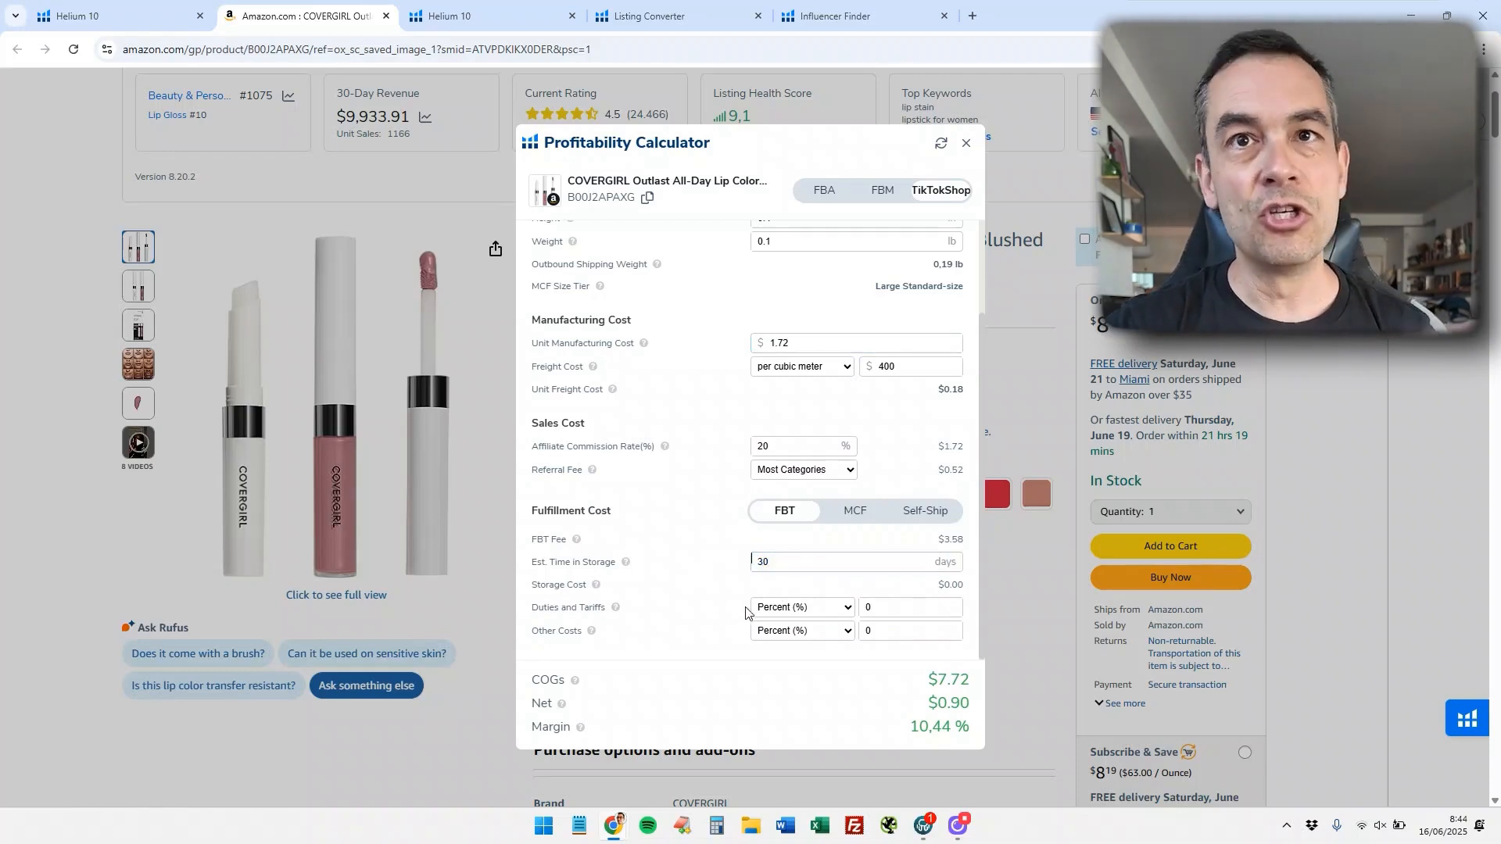
# - Set duties and tariffs to 55 percent and other costs to 10 percent, and check the net profit
pyautogui.doubleClick(881, 605)
pyautogui.write('55')
pyautogui.click(719, 615)
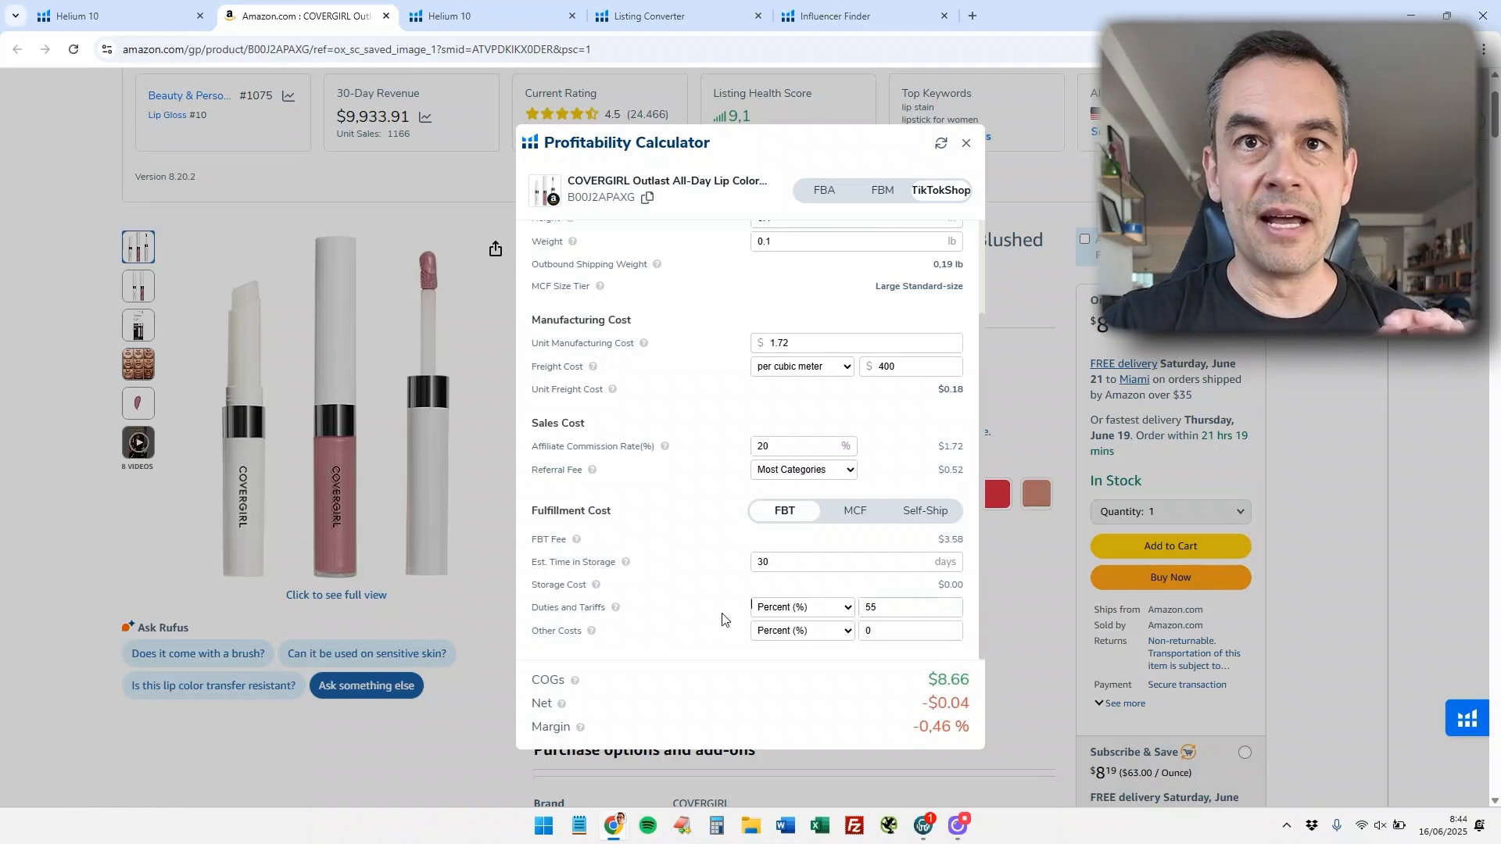
pyautogui.click(881, 630)
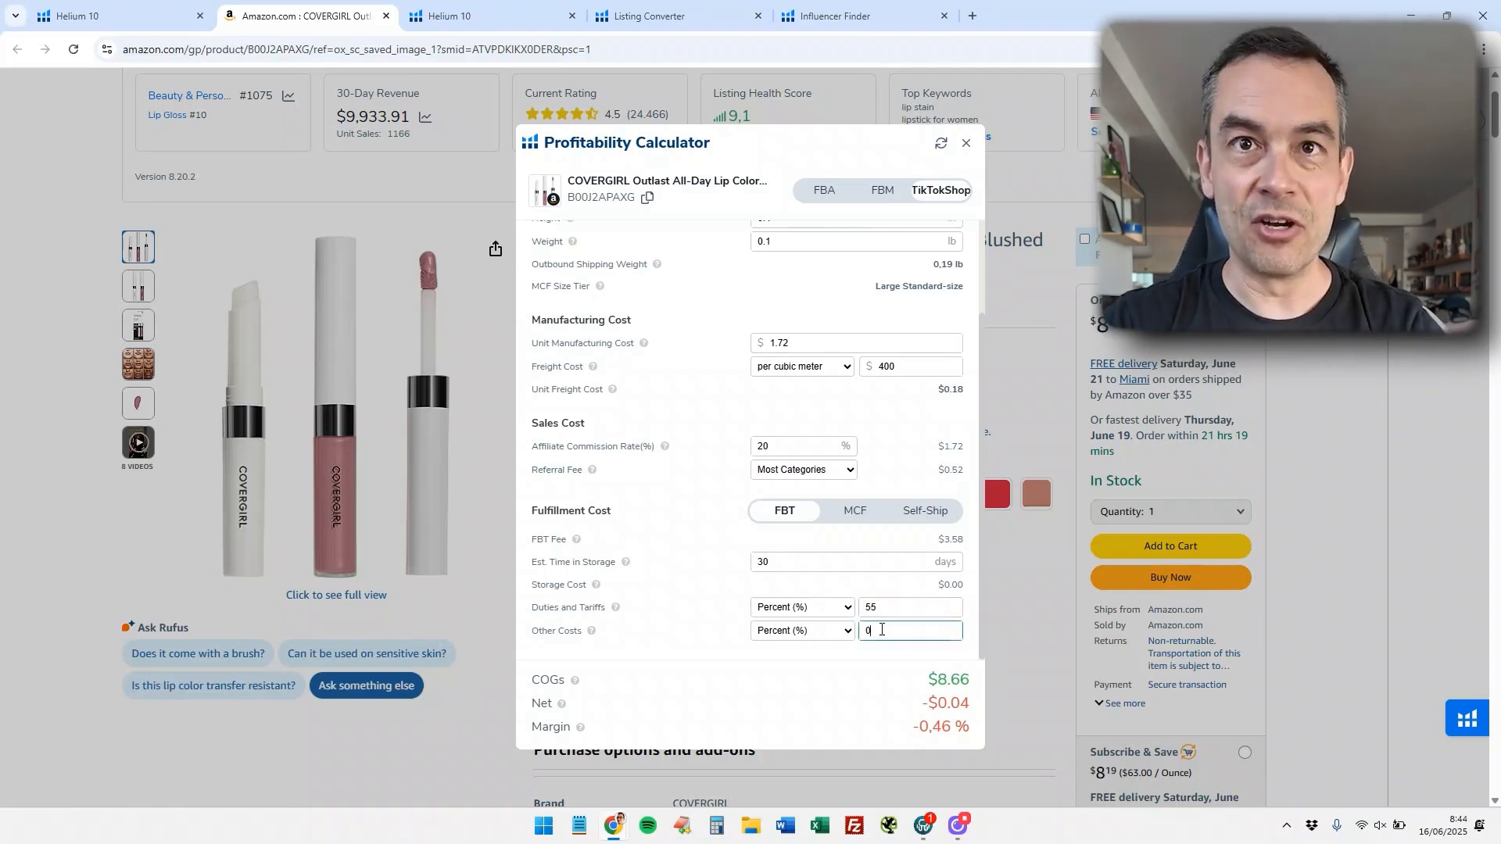
pyautogui.write('10')
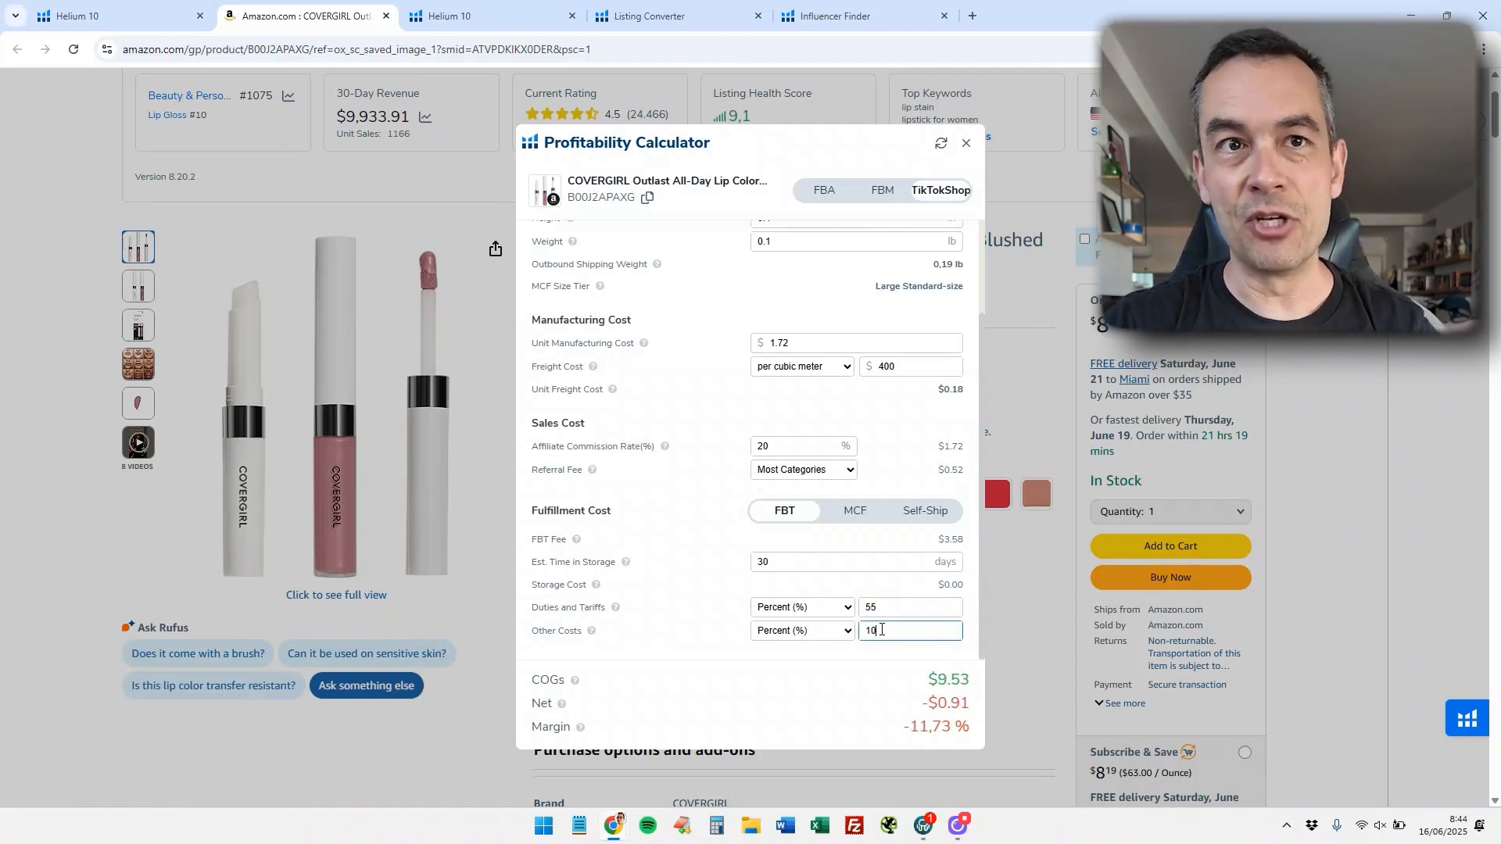
pyautogui.moveTo(922, 702); pyautogui.dragTo(970, 704)
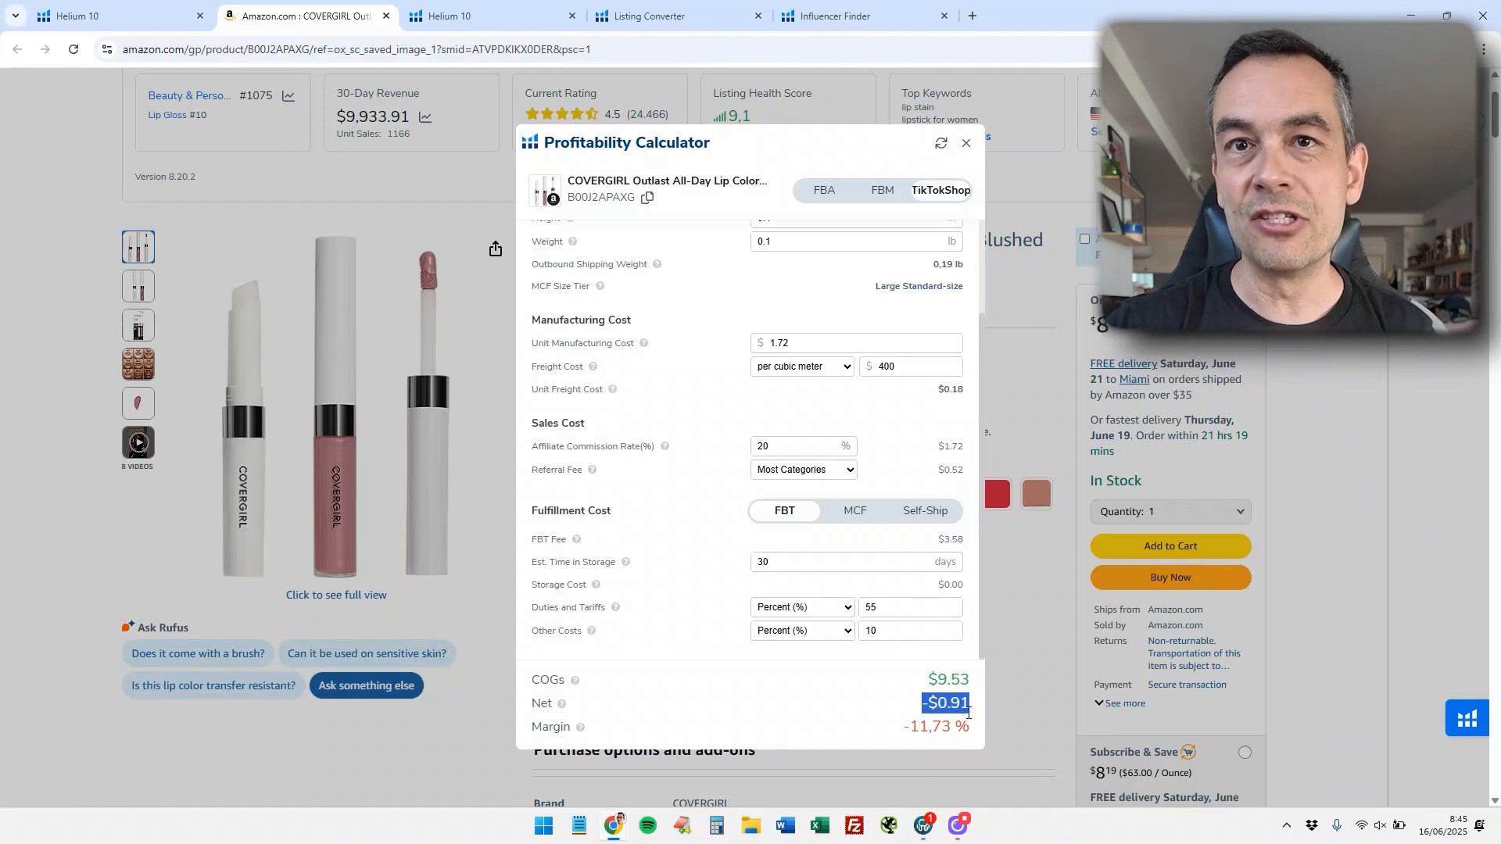
pyautogui.click(959, 706)
# - Set the product's selling price to $10.99 in the calculator's product specs
pyautogui.scroll(2, 790, 274)
pyautogui.moveTo(790, 268); pyautogui.dragTo(745, 269)
pyautogui.write('10.99')
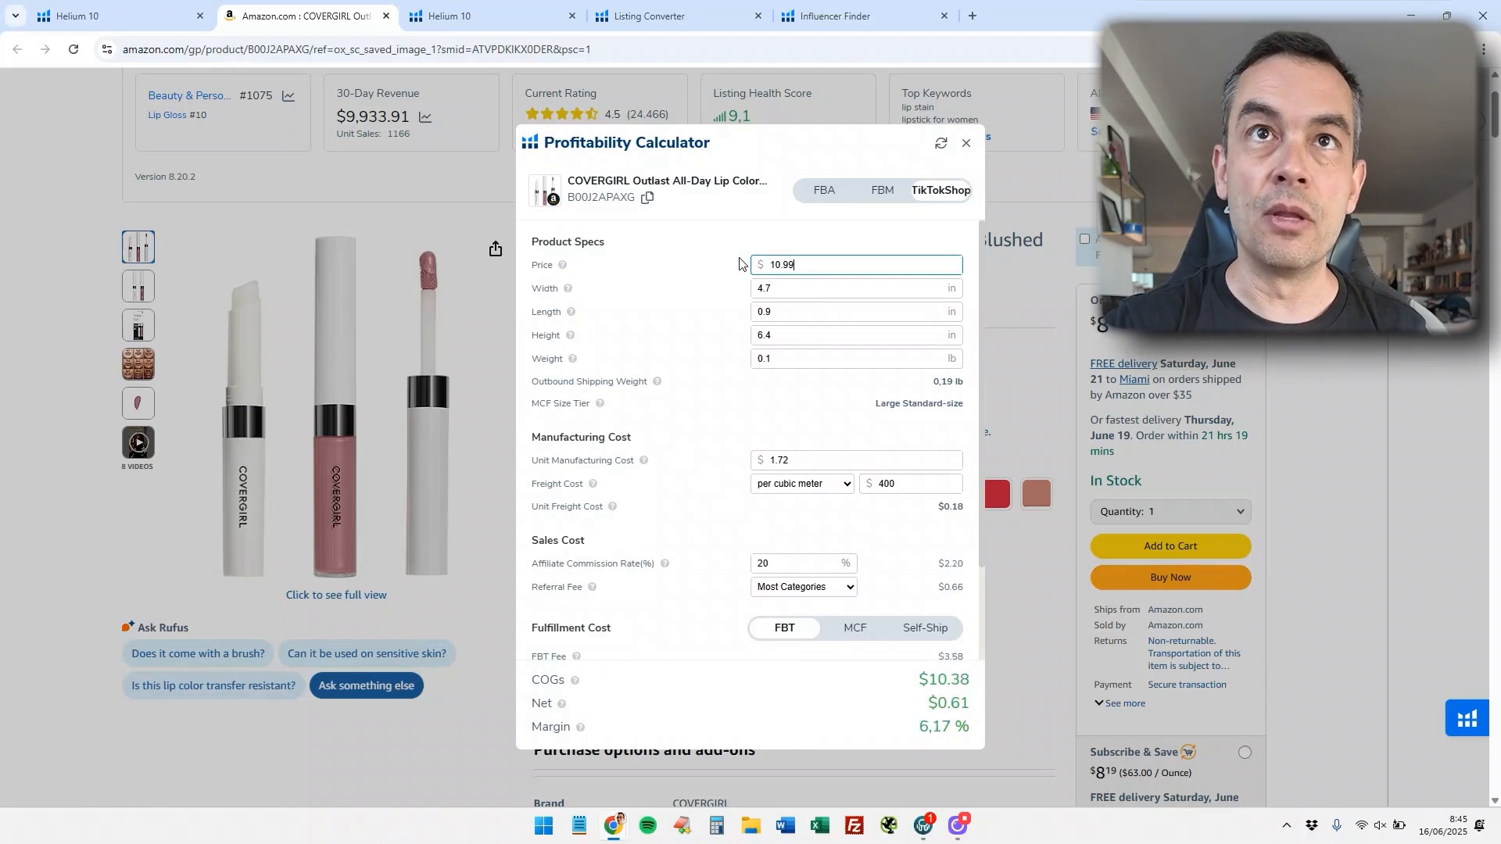
# - Compare profitability under MCF fulfillment, and switch the fulfillment method to Self-Ship
pyautogui.scroll(-3, 892, 657)
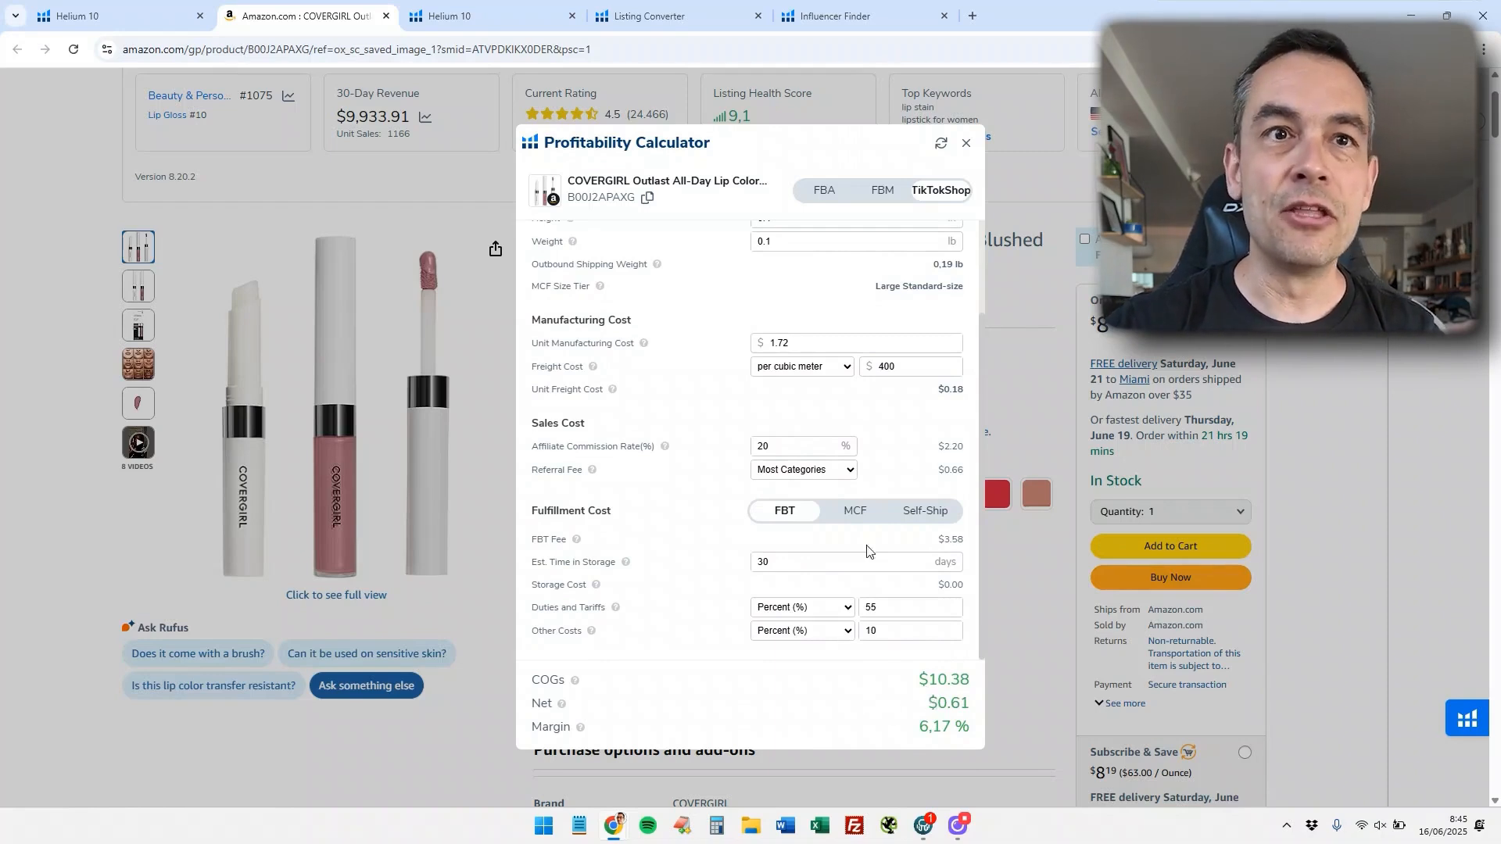
pyautogui.click(855, 514)
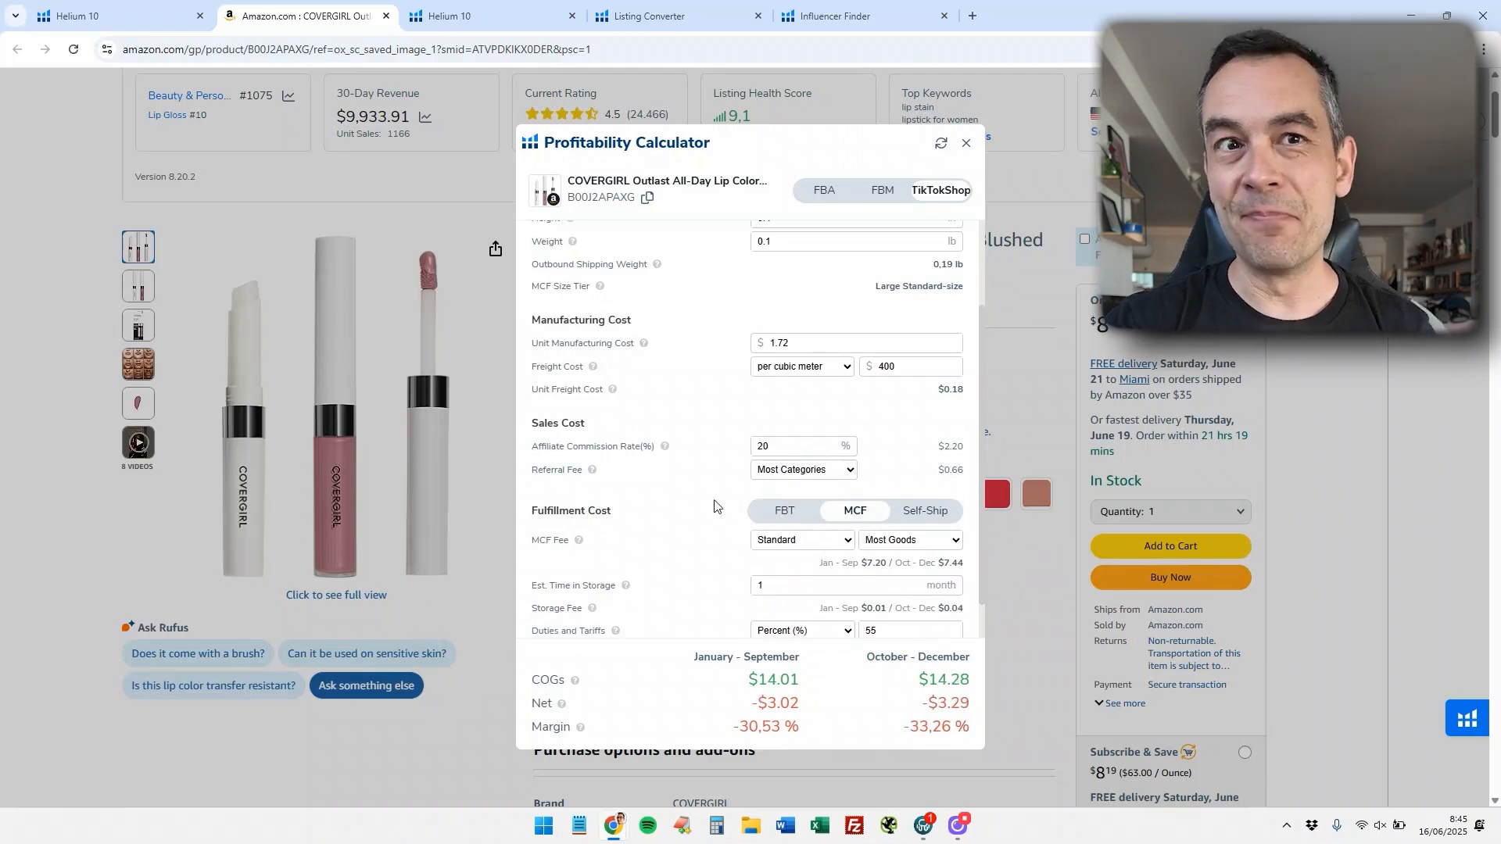
pyautogui.scroll(-1, 723, 513)
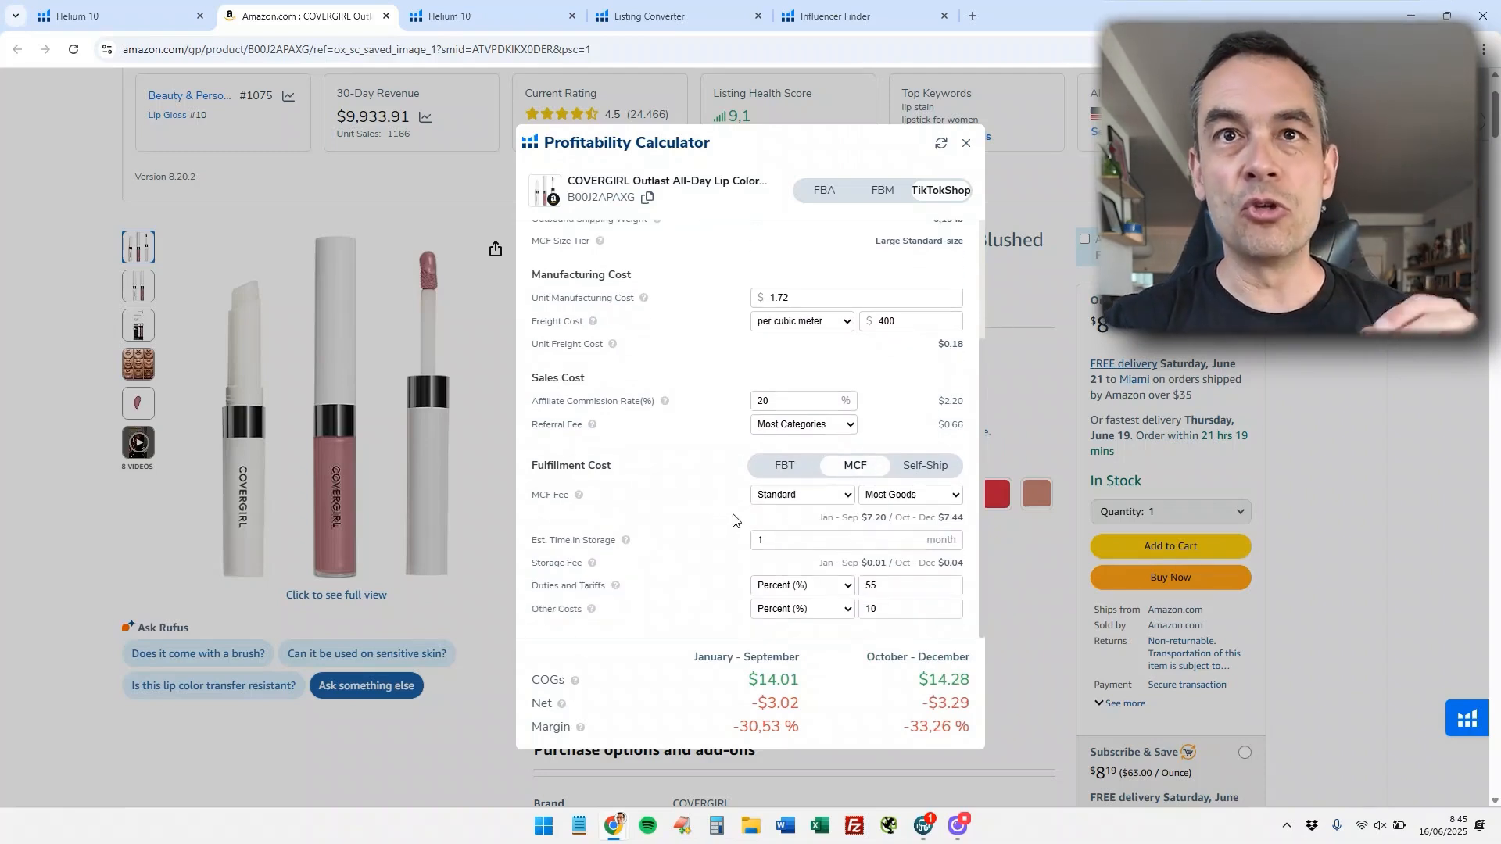
pyautogui.click(924, 466)
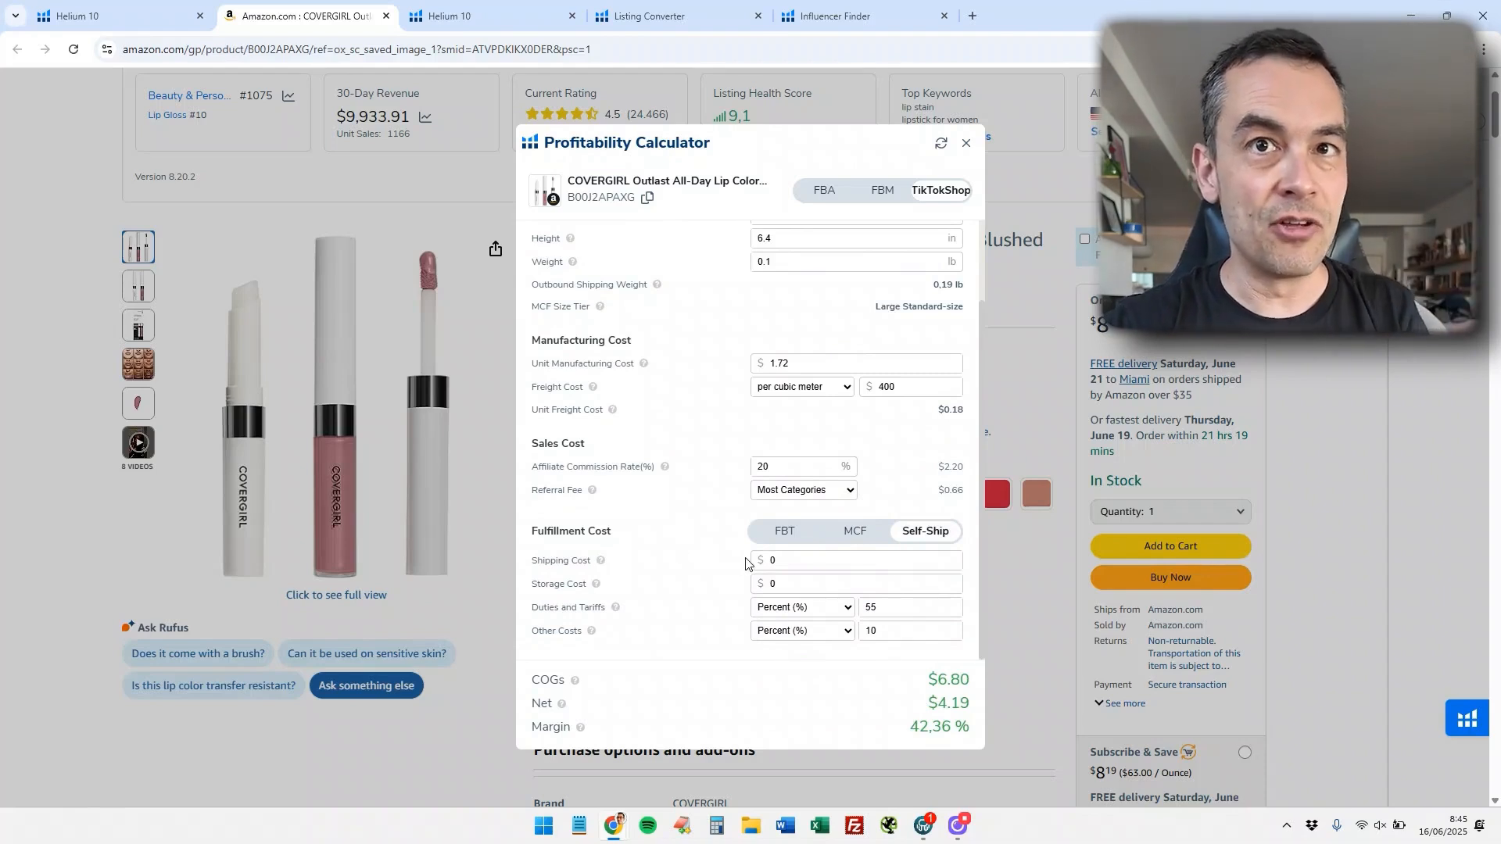
# - Check the affiliate commission amount under sales cost and set the affiliate commission rate to 0 percent
pyautogui.scroll(2, 749, 560)
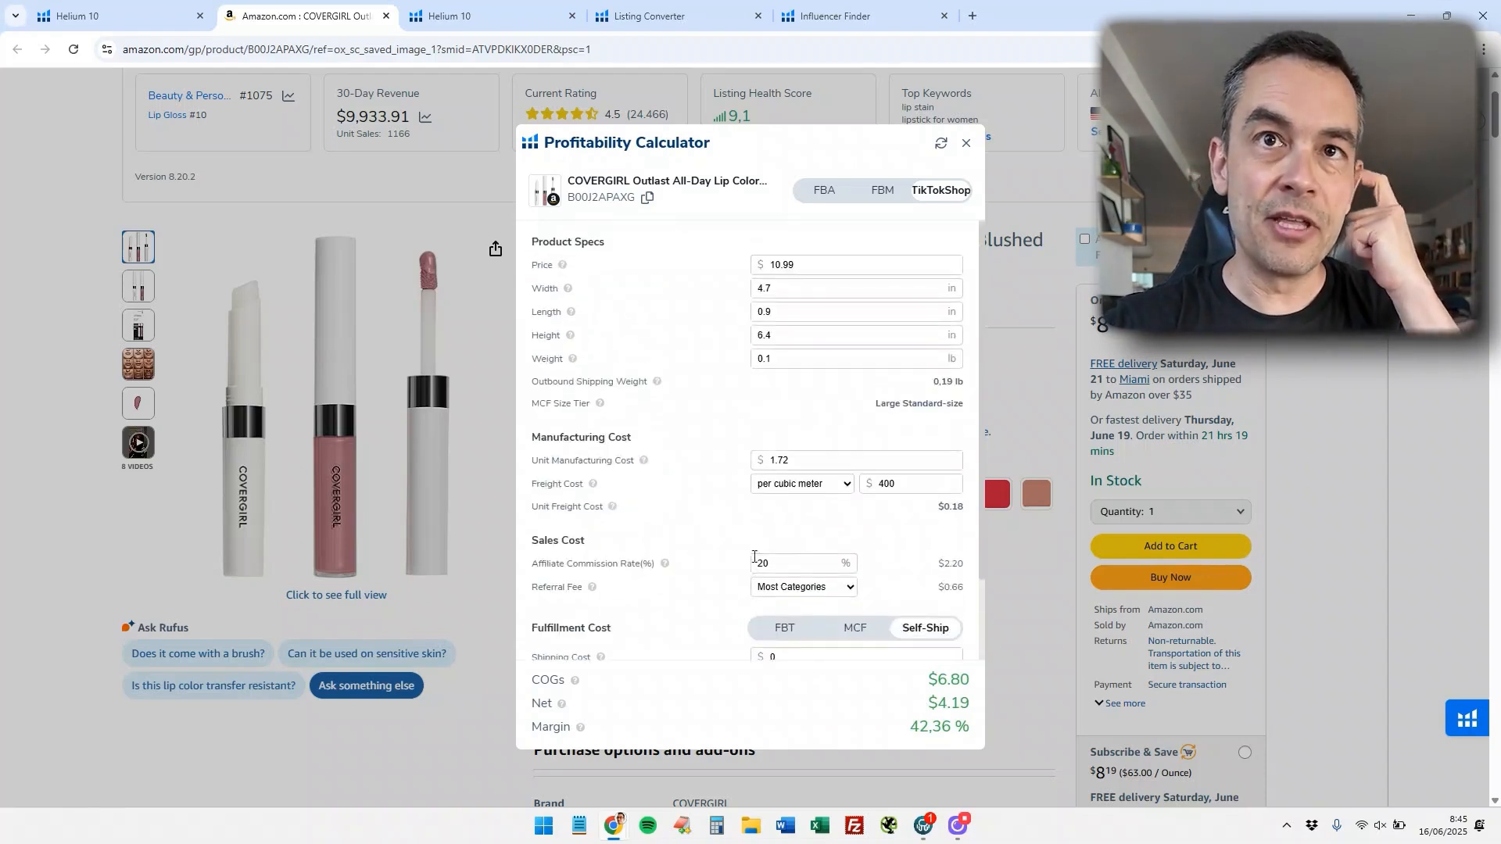
pyautogui.click(800, 562)
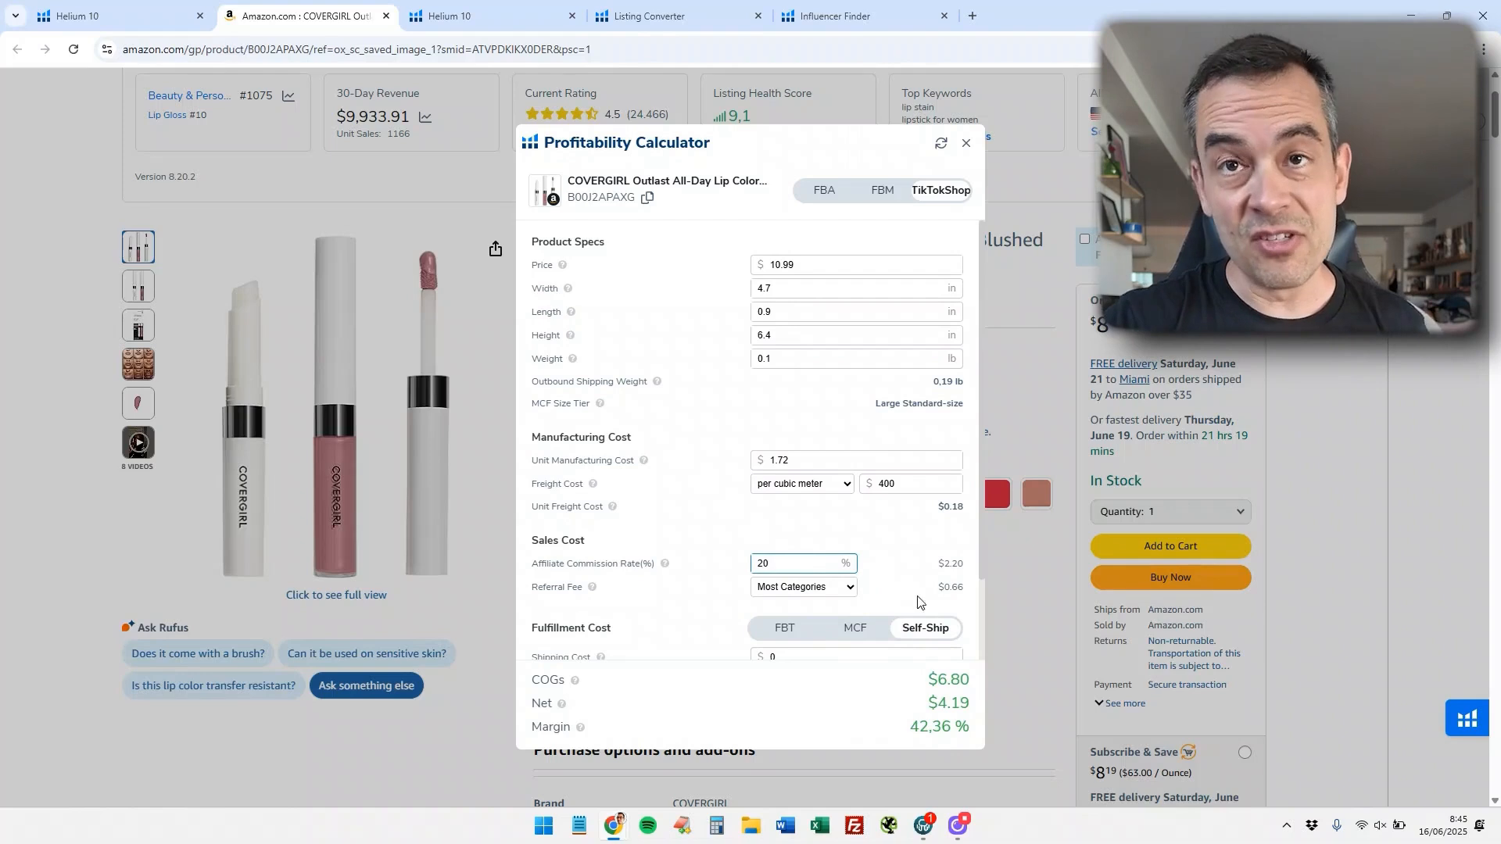
pyautogui.moveTo(938, 565); pyautogui.dragTo(965, 574)
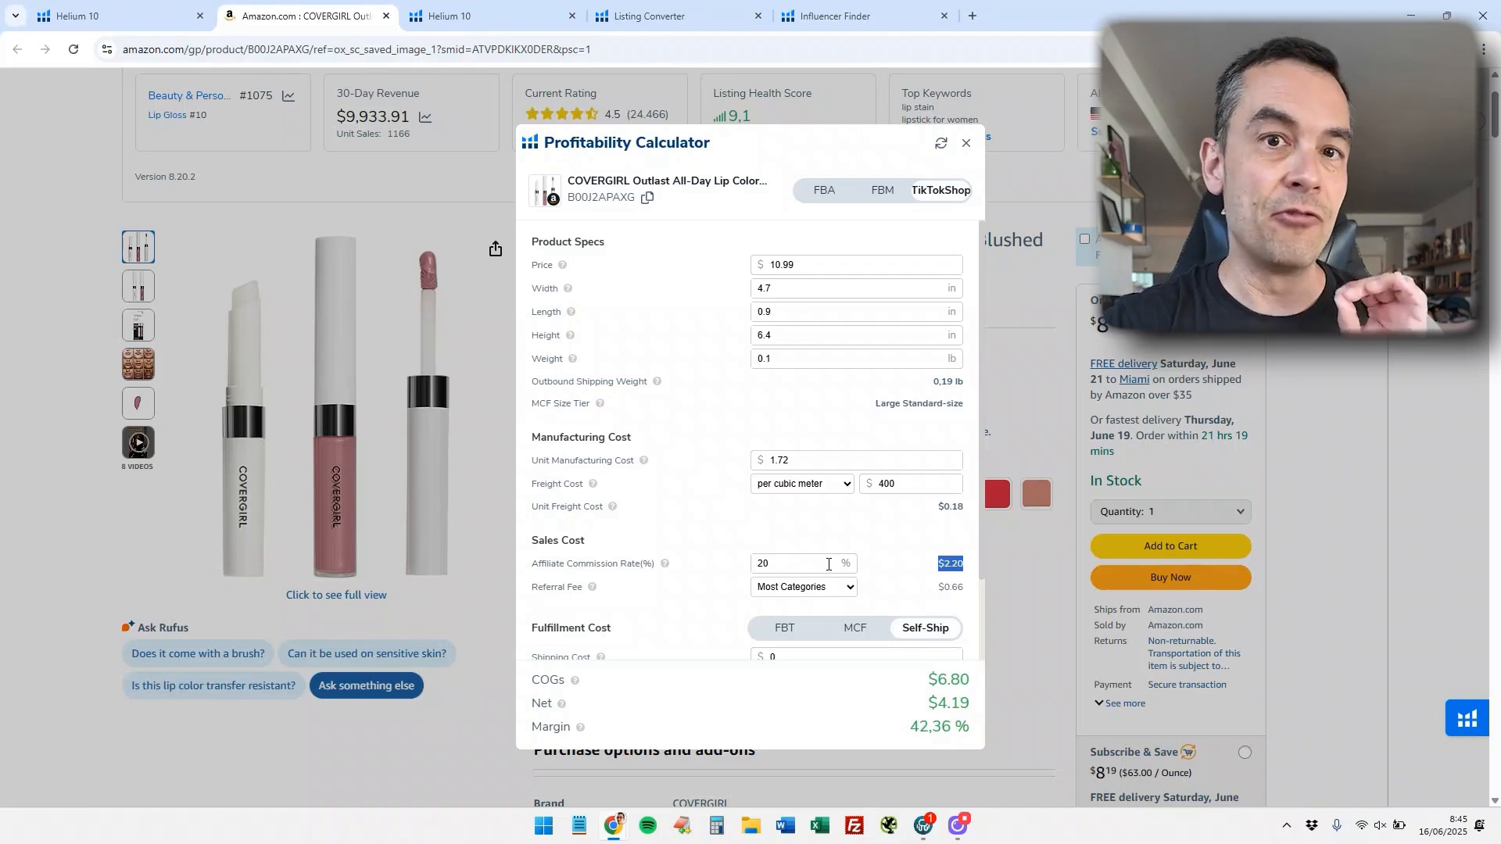
pyautogui.click(784, 565)
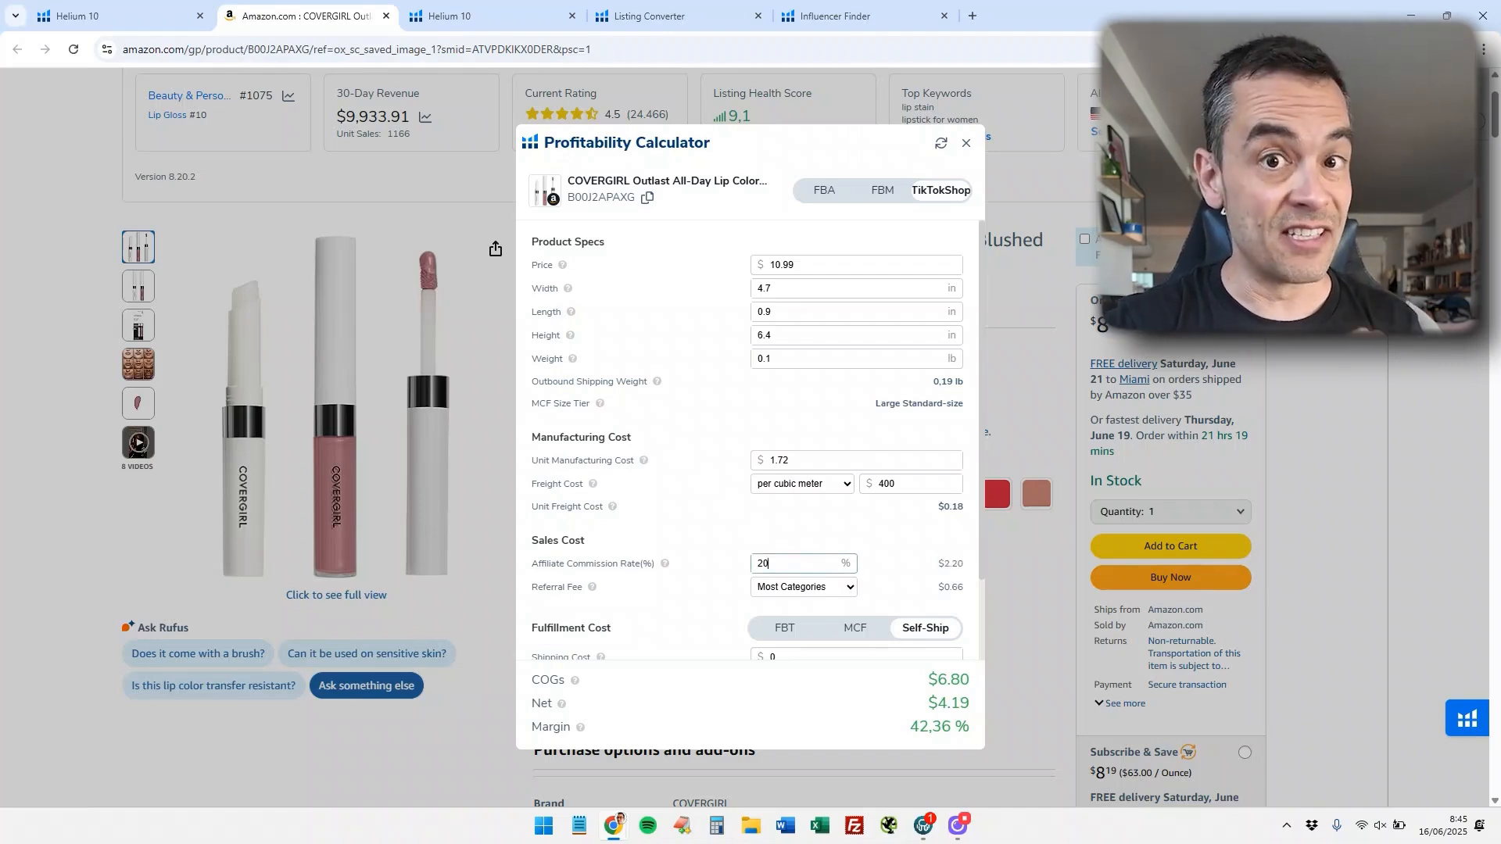
pyautogui.press('BackSpace')
pyautogui.press('BackSpace')
pyautogui.write('0')
pyautogui.click(675, 594)
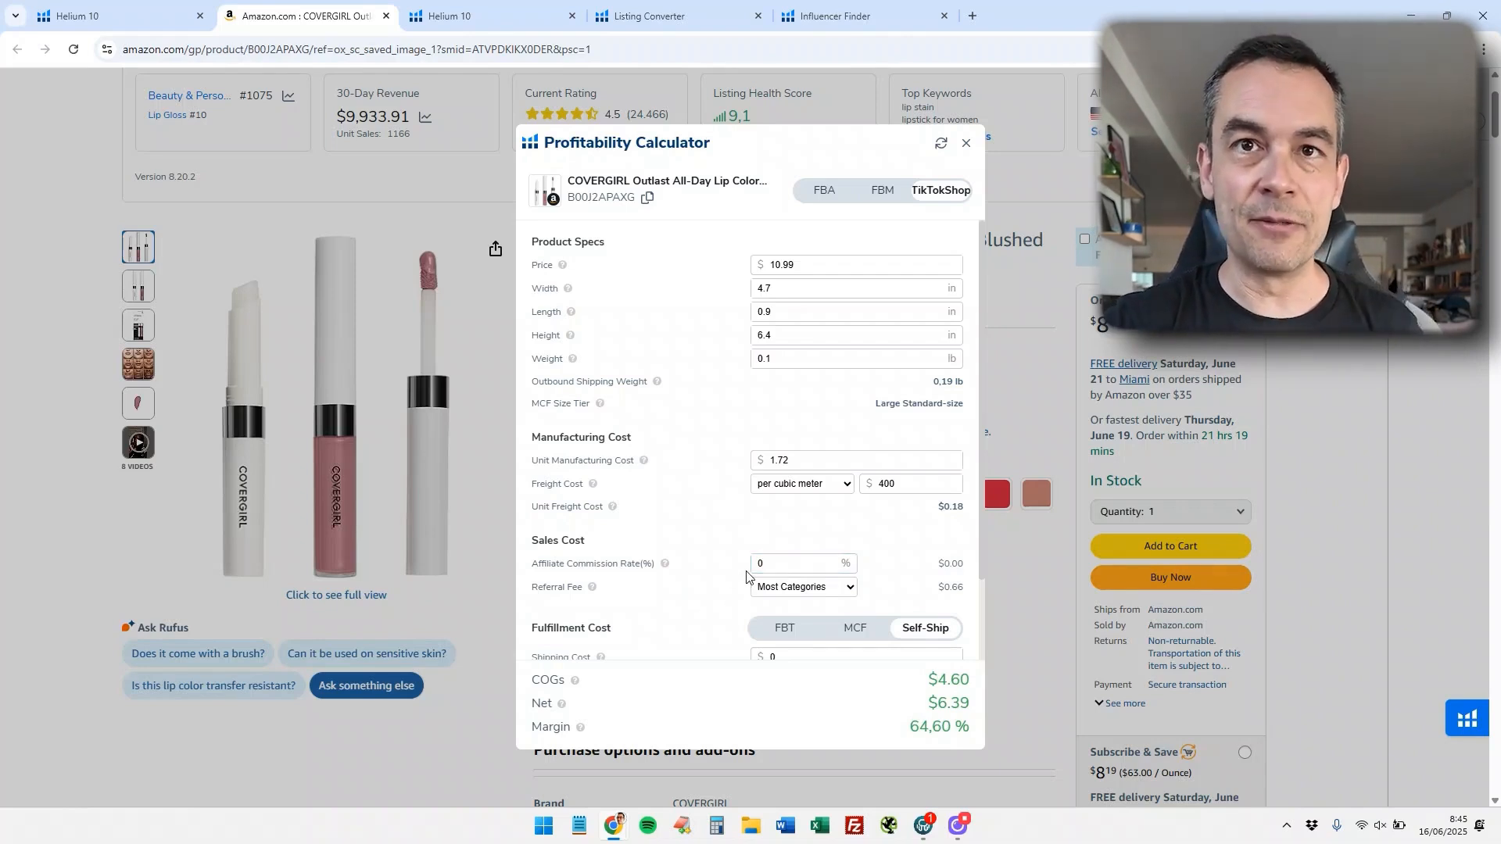
# - Go to the Helium 10 Connections page and look at the account menu that leads to it
pyautogui.hotkey('ctrl', 'Tab')
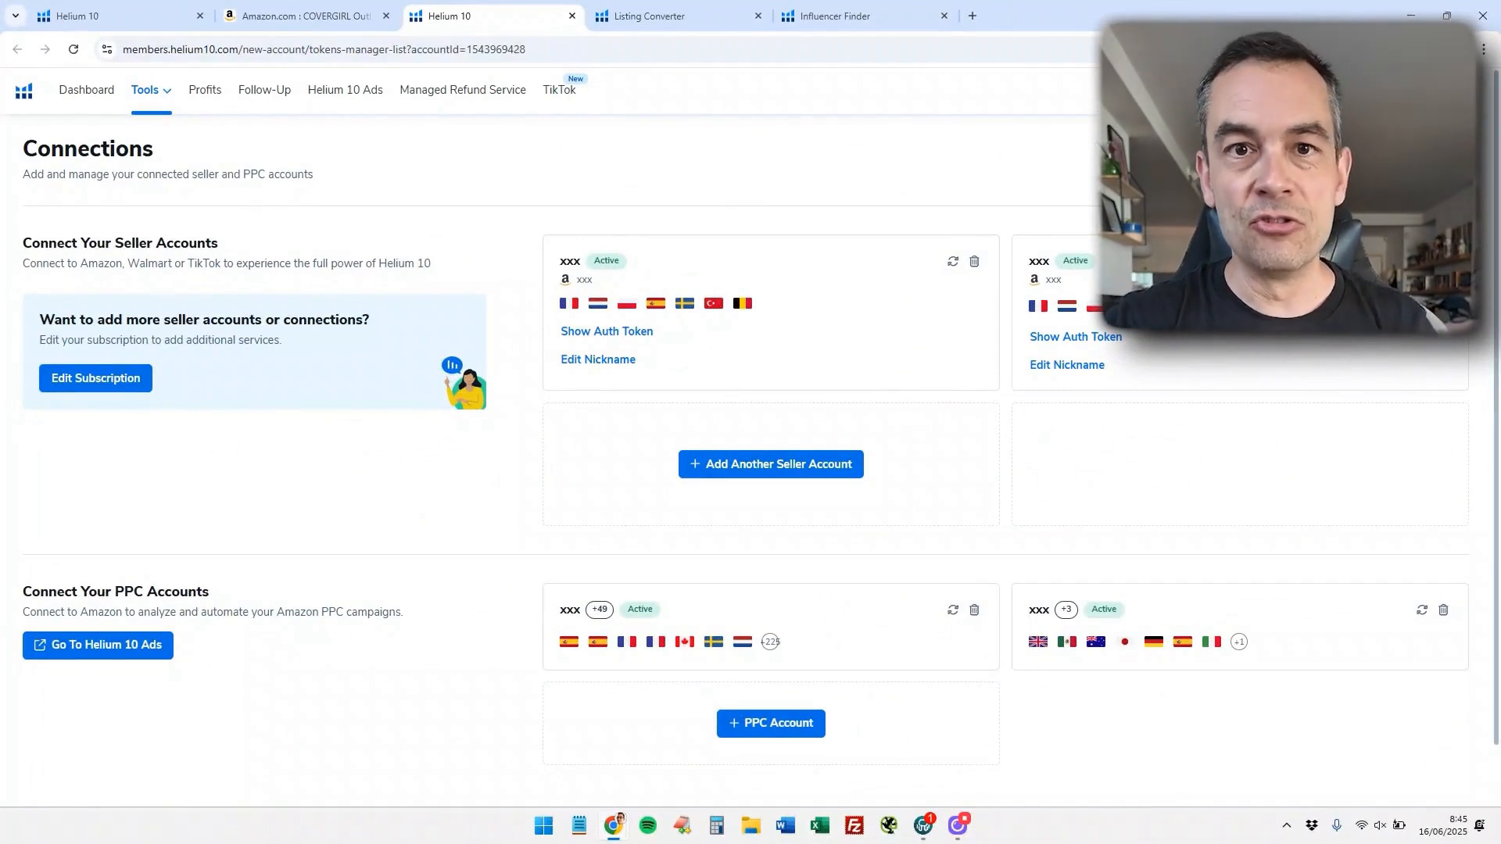
pyautogui.click(1437, 91)
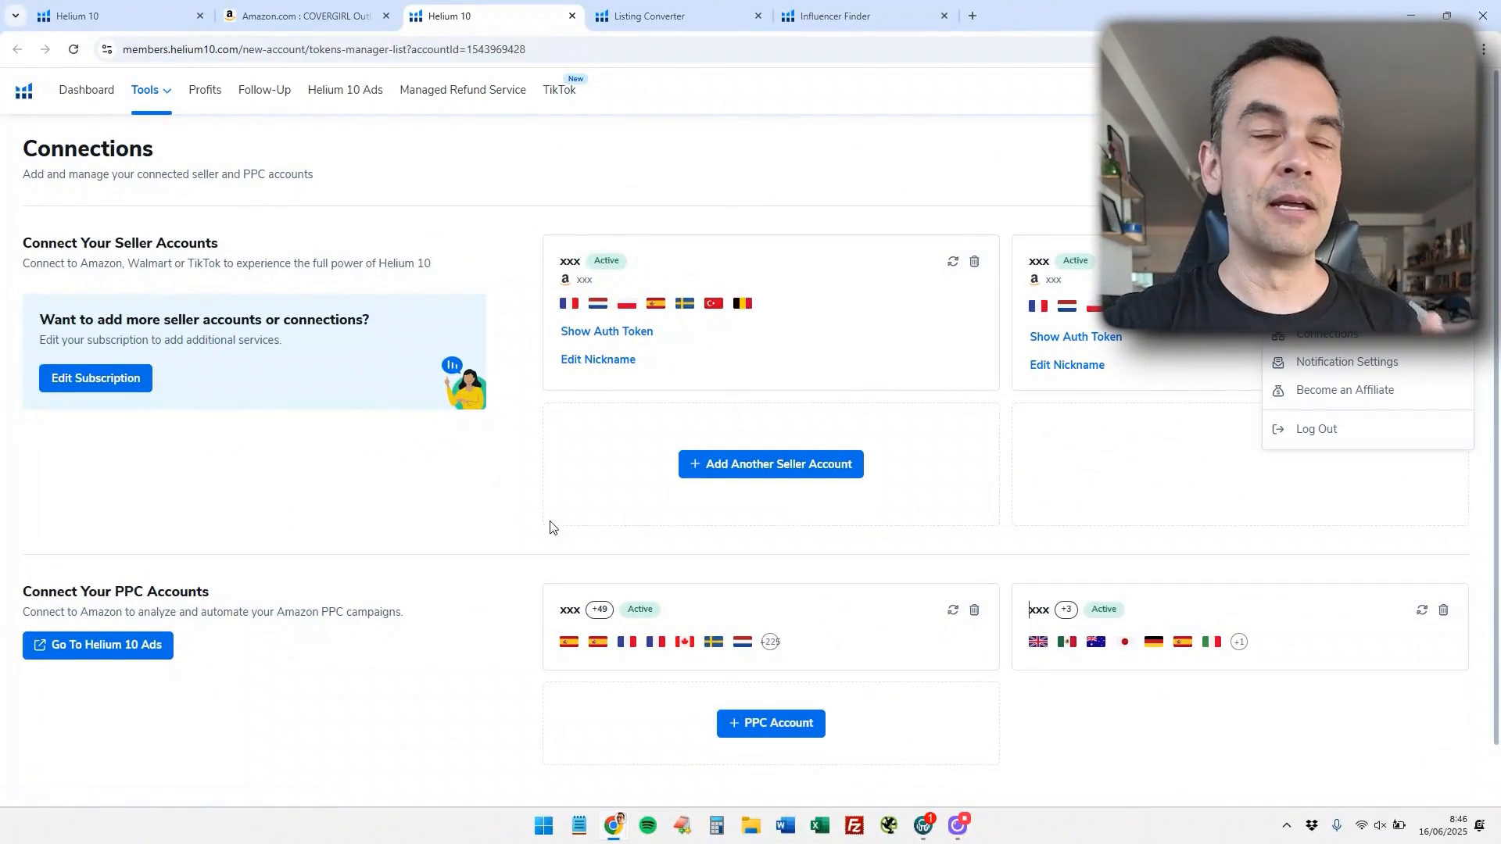
pyautogui.click(520, 520)
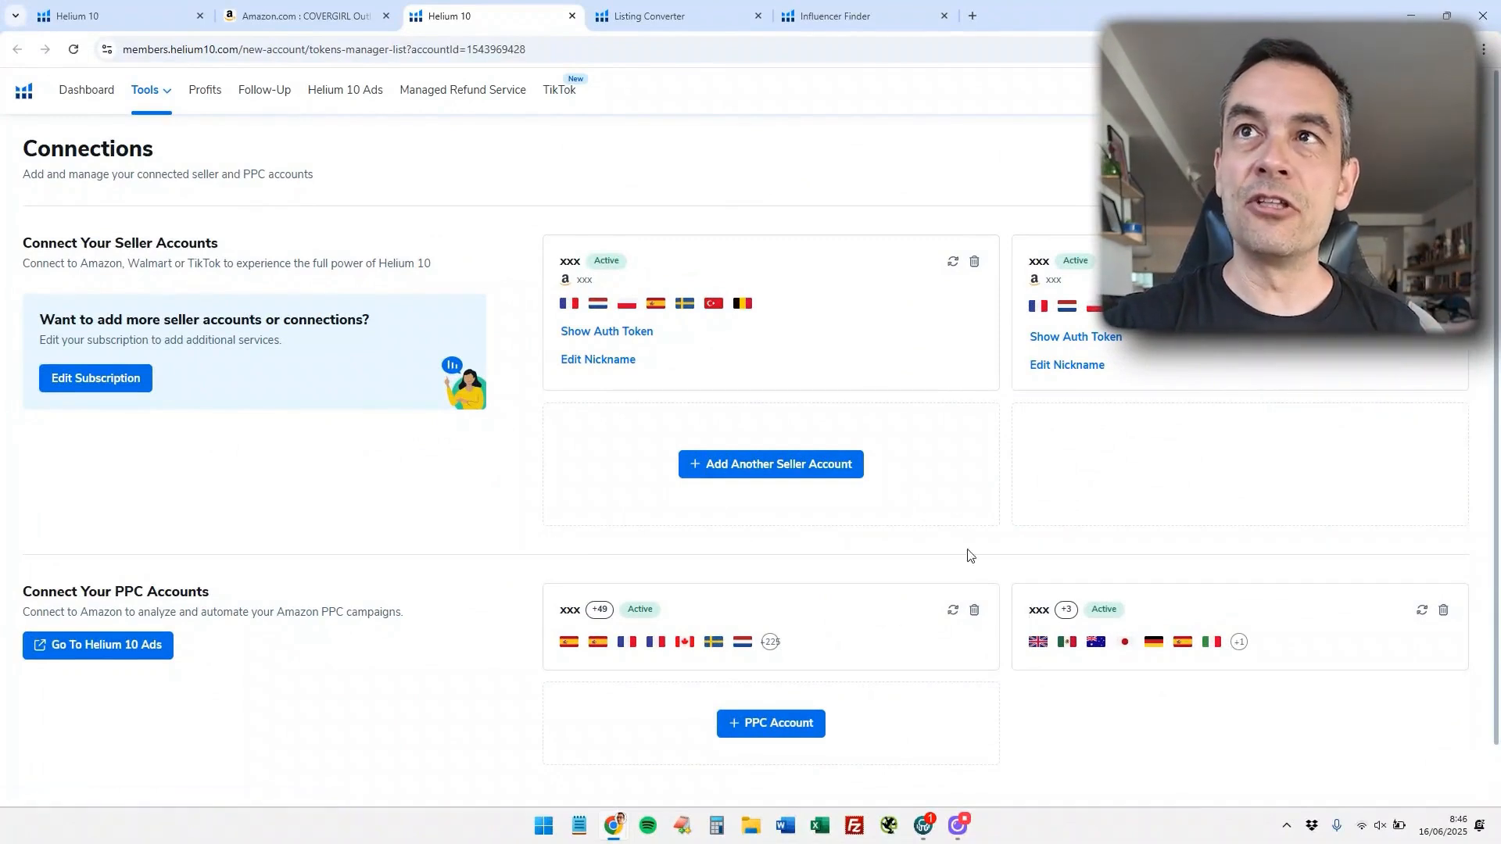
# - Start adding another seller account and choose TikTok as the platform to connect
pyautogui.click(809, 474)
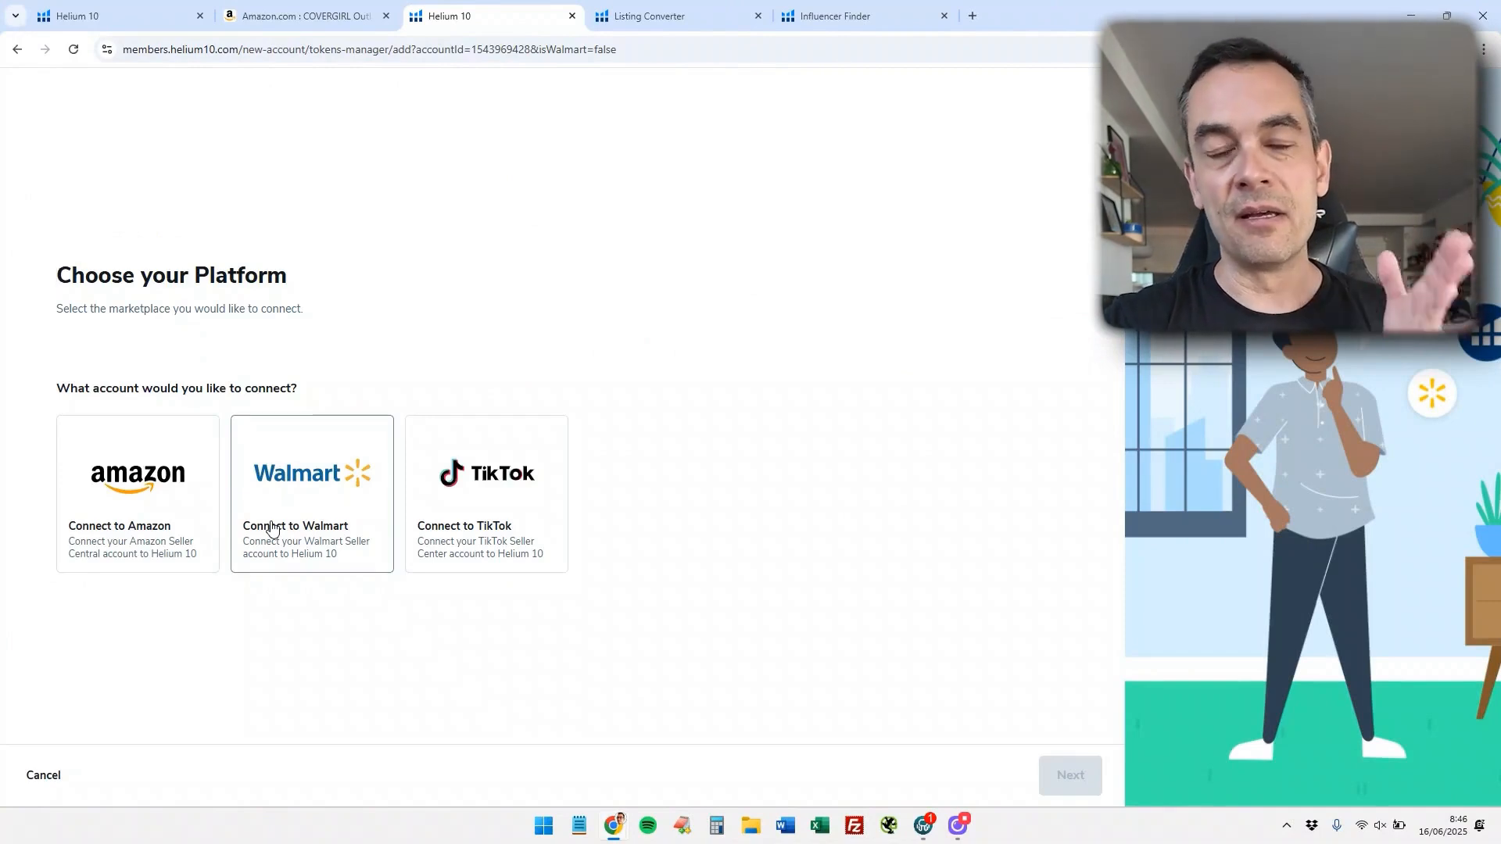
pyautogui.click(434, 516)
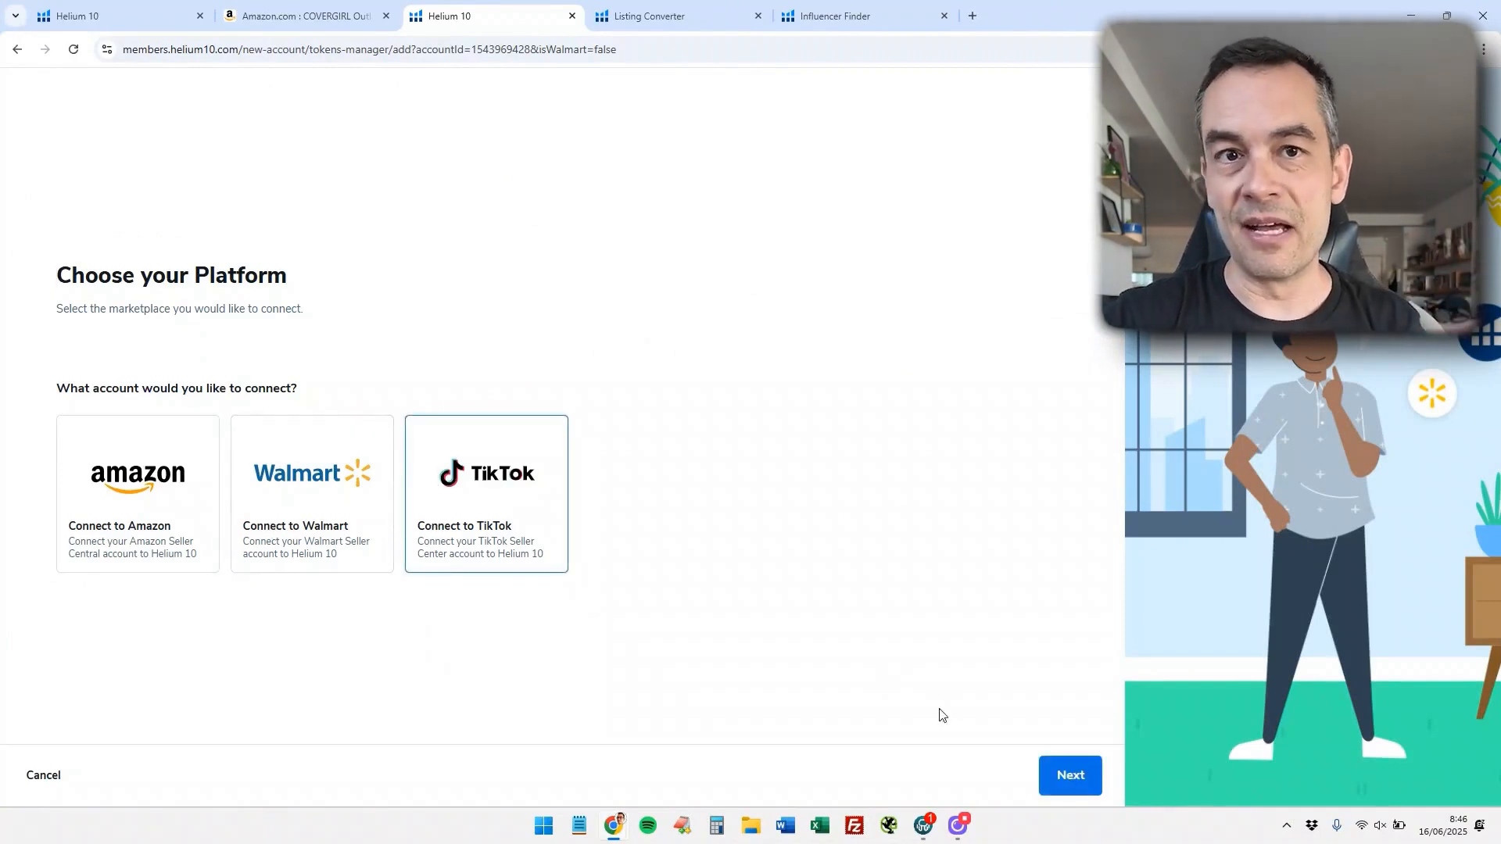
pyautogui.click(1048, 767)
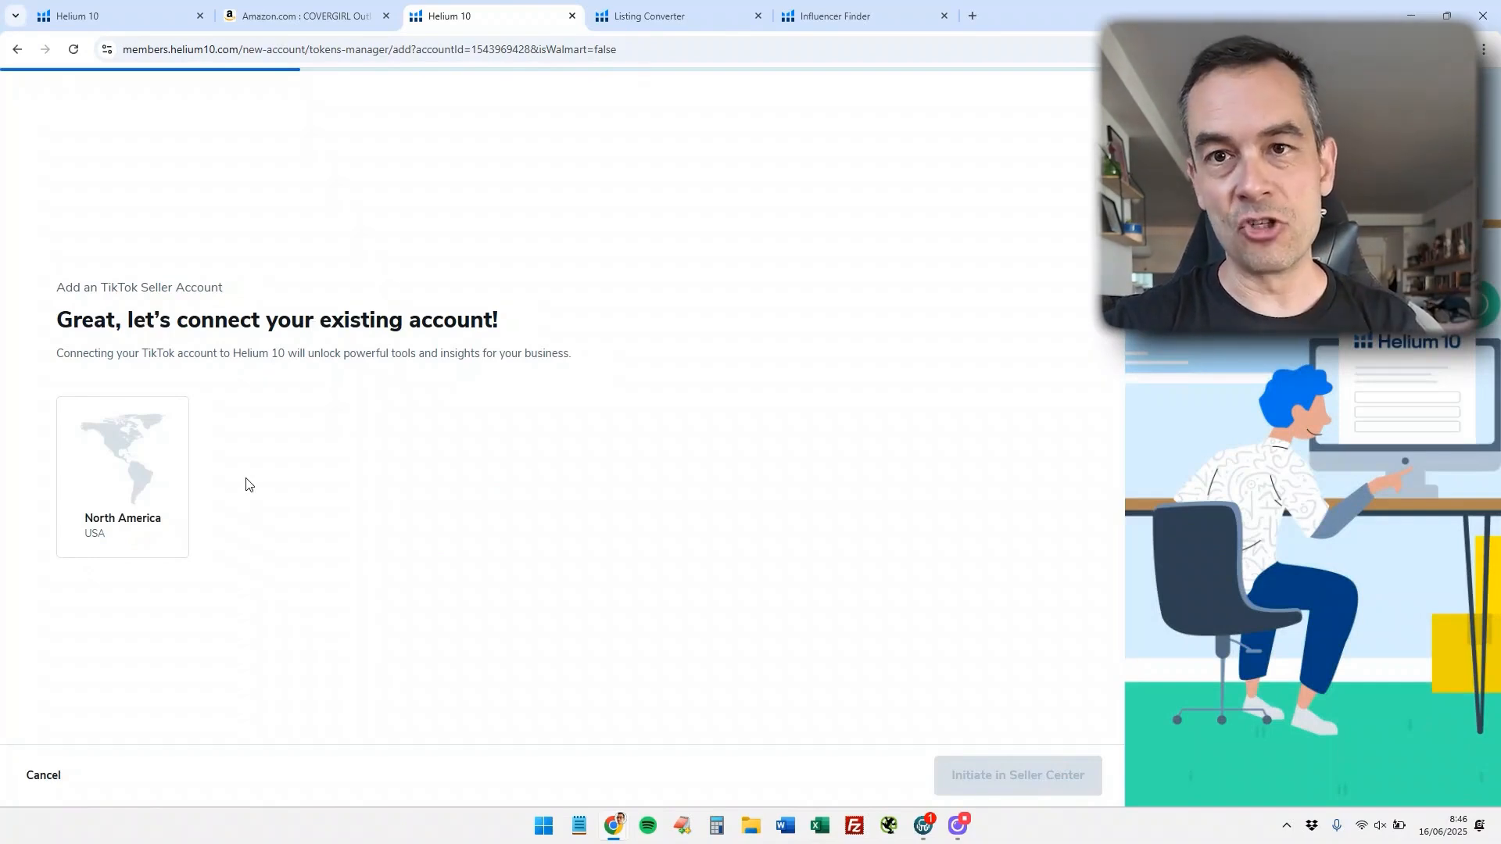
# - Choose the North America region, pick seller-us.tiktok.com as the marketplace, and open the TikTok Seller Center authorization
pyautogui.click(139, 486)
pyautogui.click(991, 785)
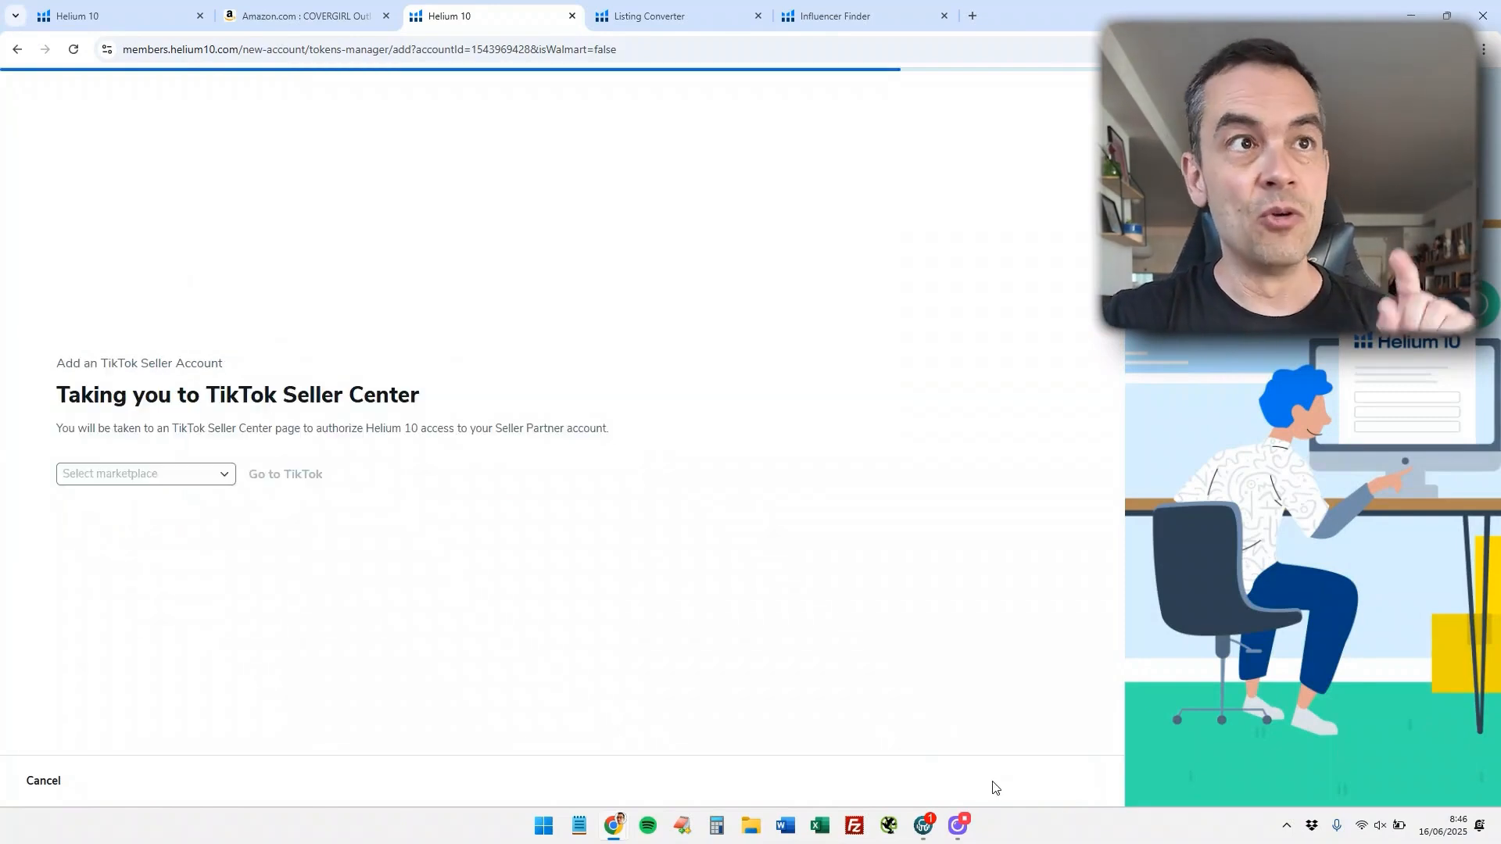
pyautogui.click(141, 475)
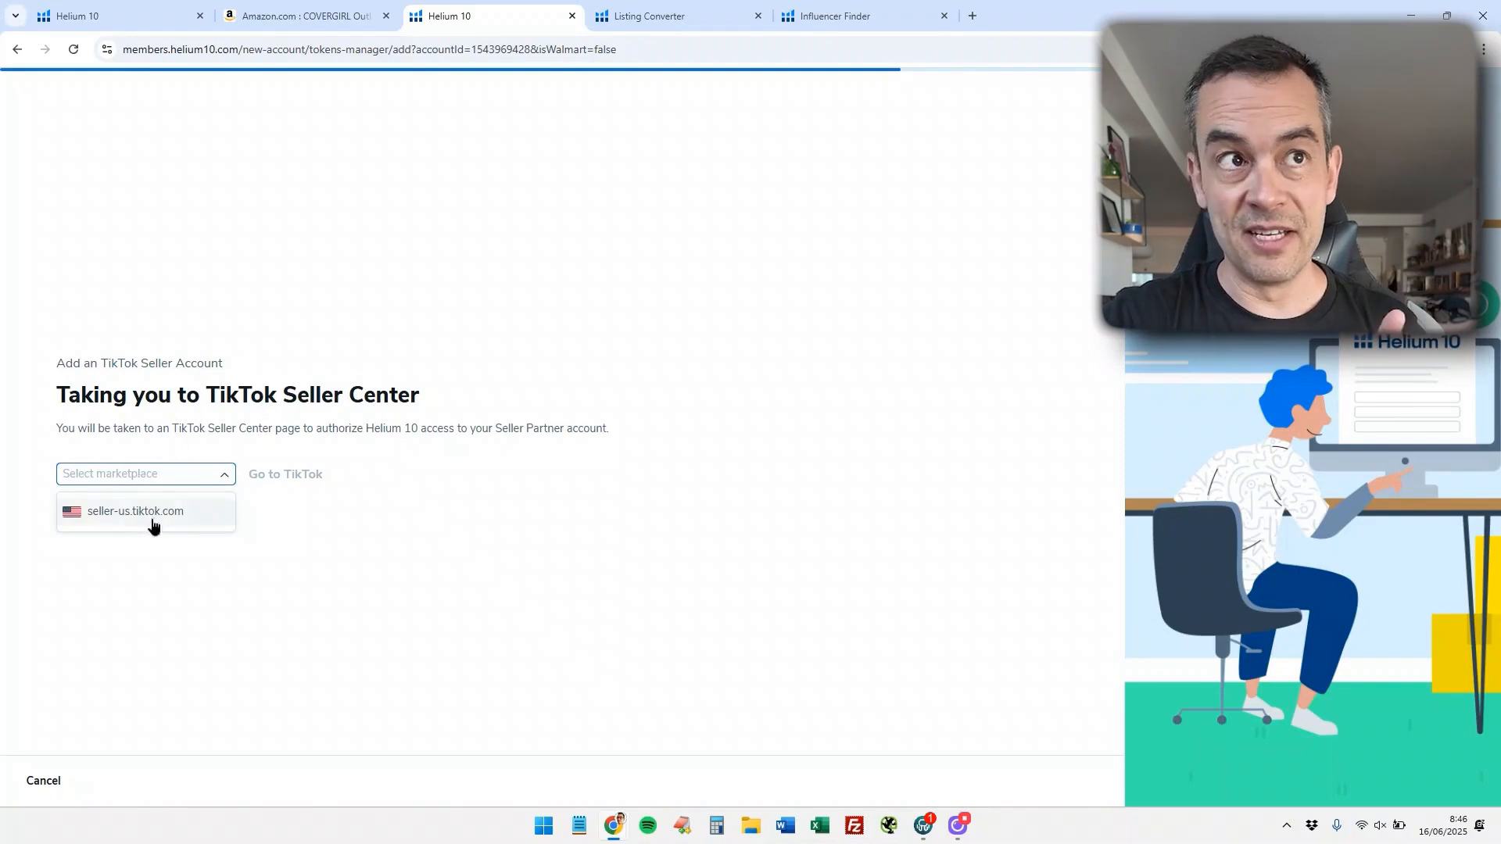
pyautogui.click(136, 512)
pyautogui.click(278, 475)
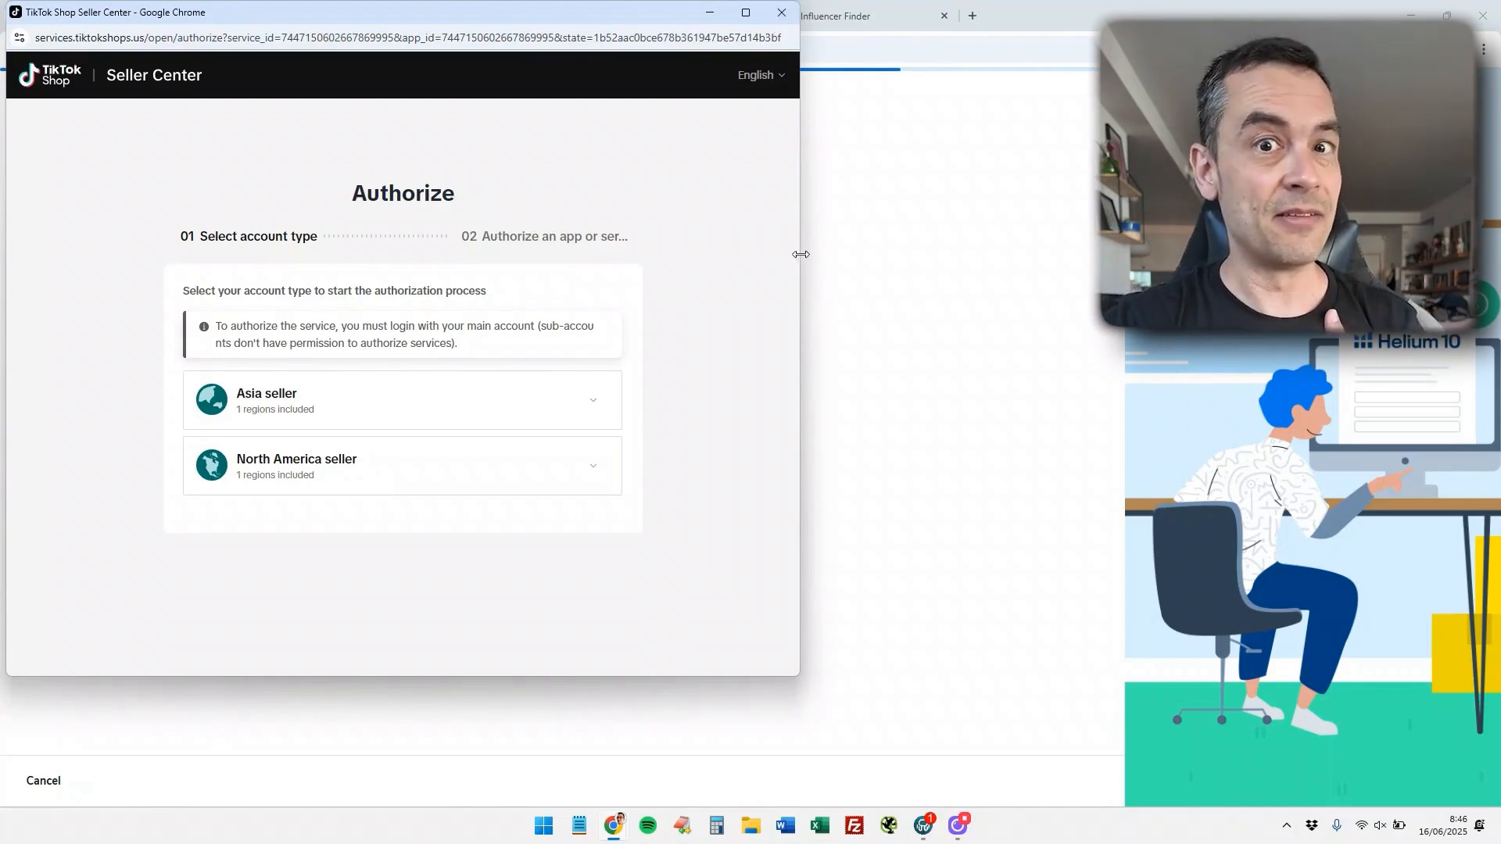
# - Check which regions the North America seller and Asia seller account types cover, and close the authorization window
pyautogui.click(529, 451)
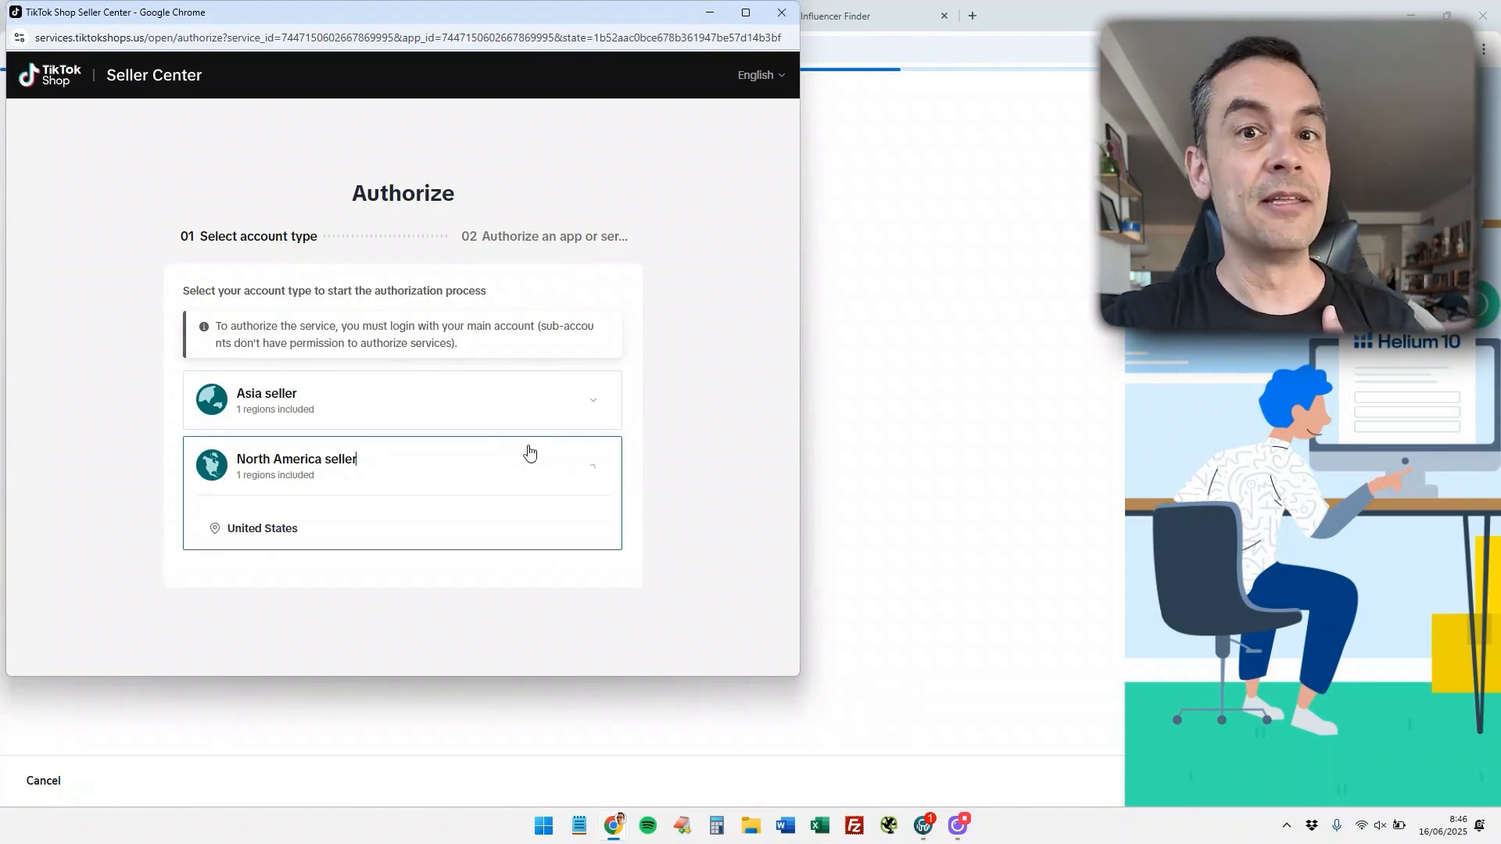
pyautogui.click(579, 399)
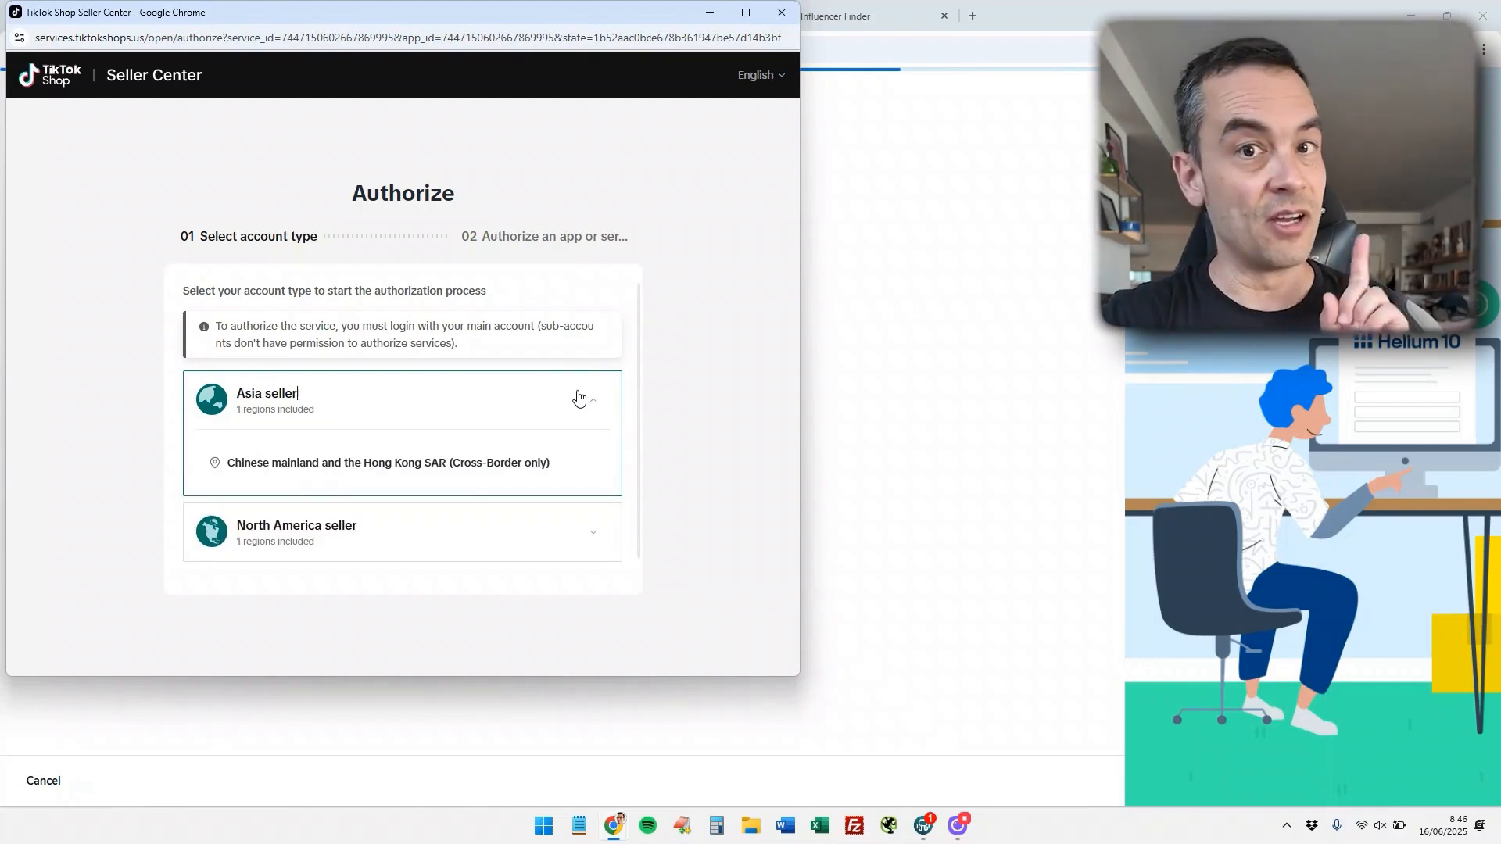
pyautogui.click(784, 14)
# - Go to the Listing Converter for TikTok page and review its four steps, including Submit or Review
pyautogui.click(700, 10)
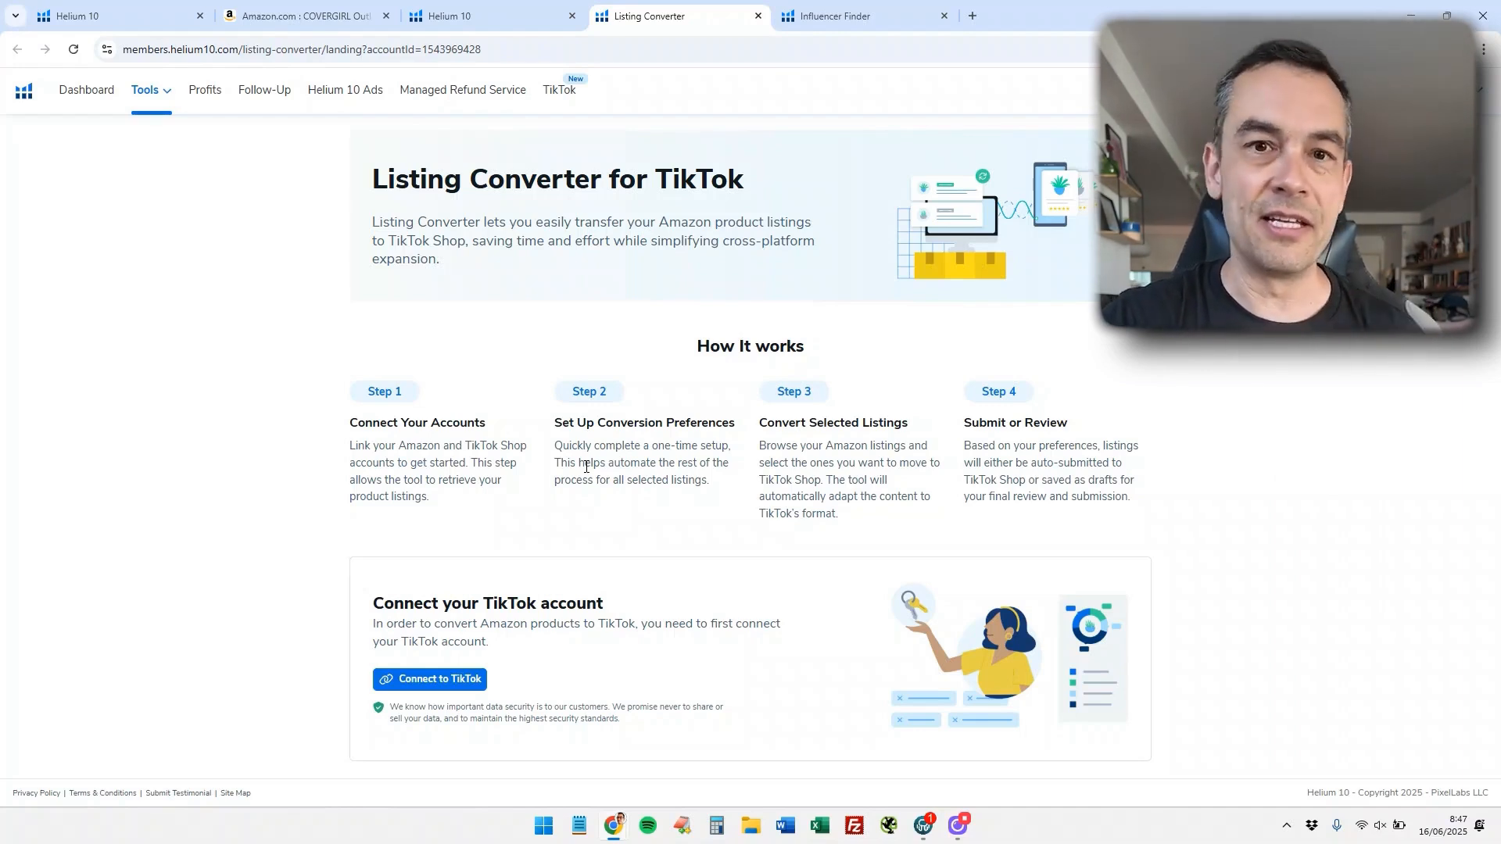
pyautogui.moveTo(963, 423); pyautogui.dragTo(1108, 431)
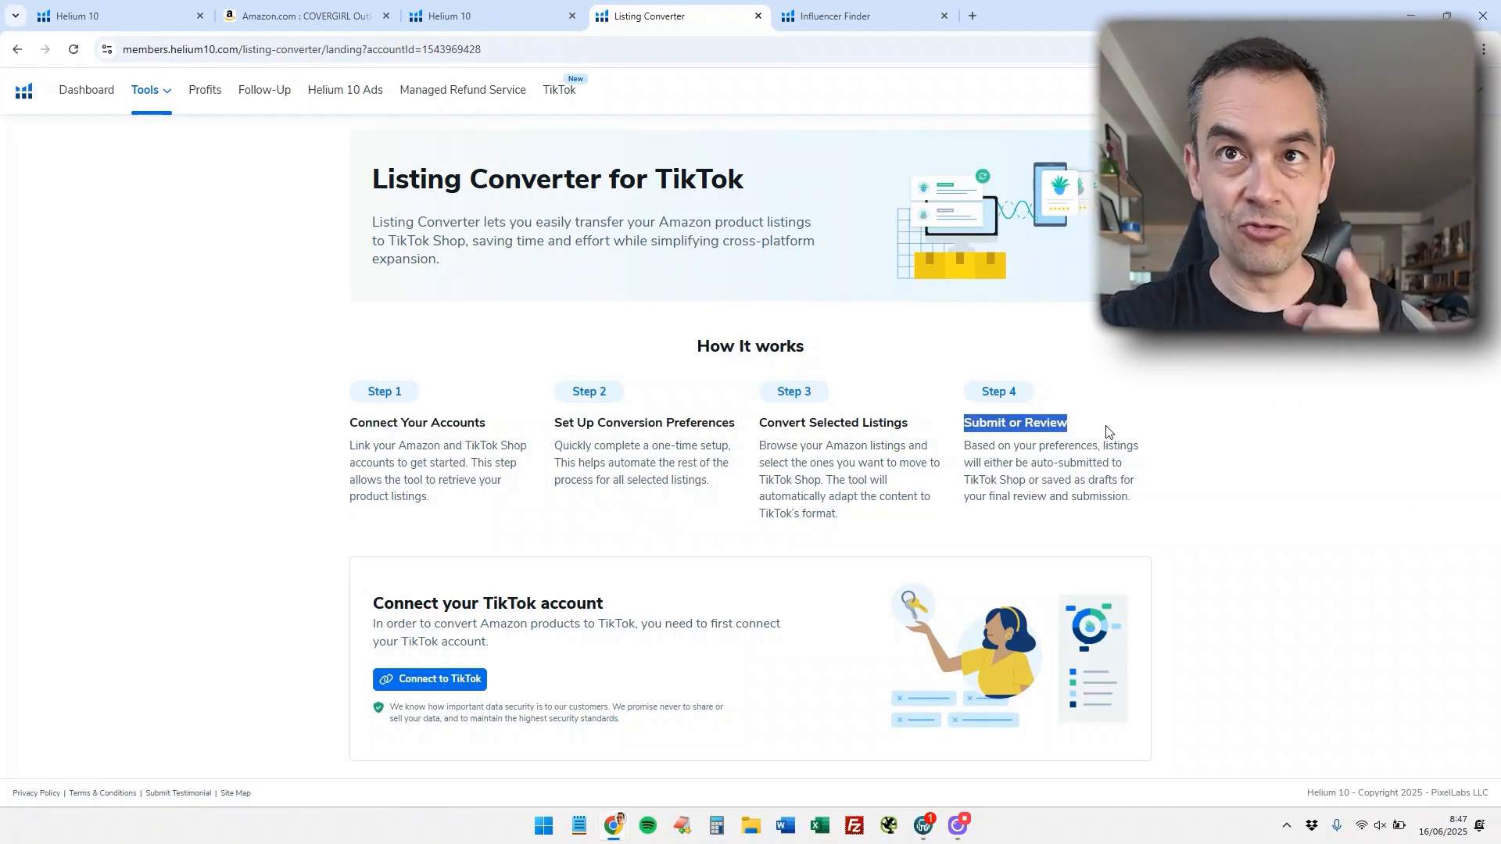
pyautogui.click(1101, 433)
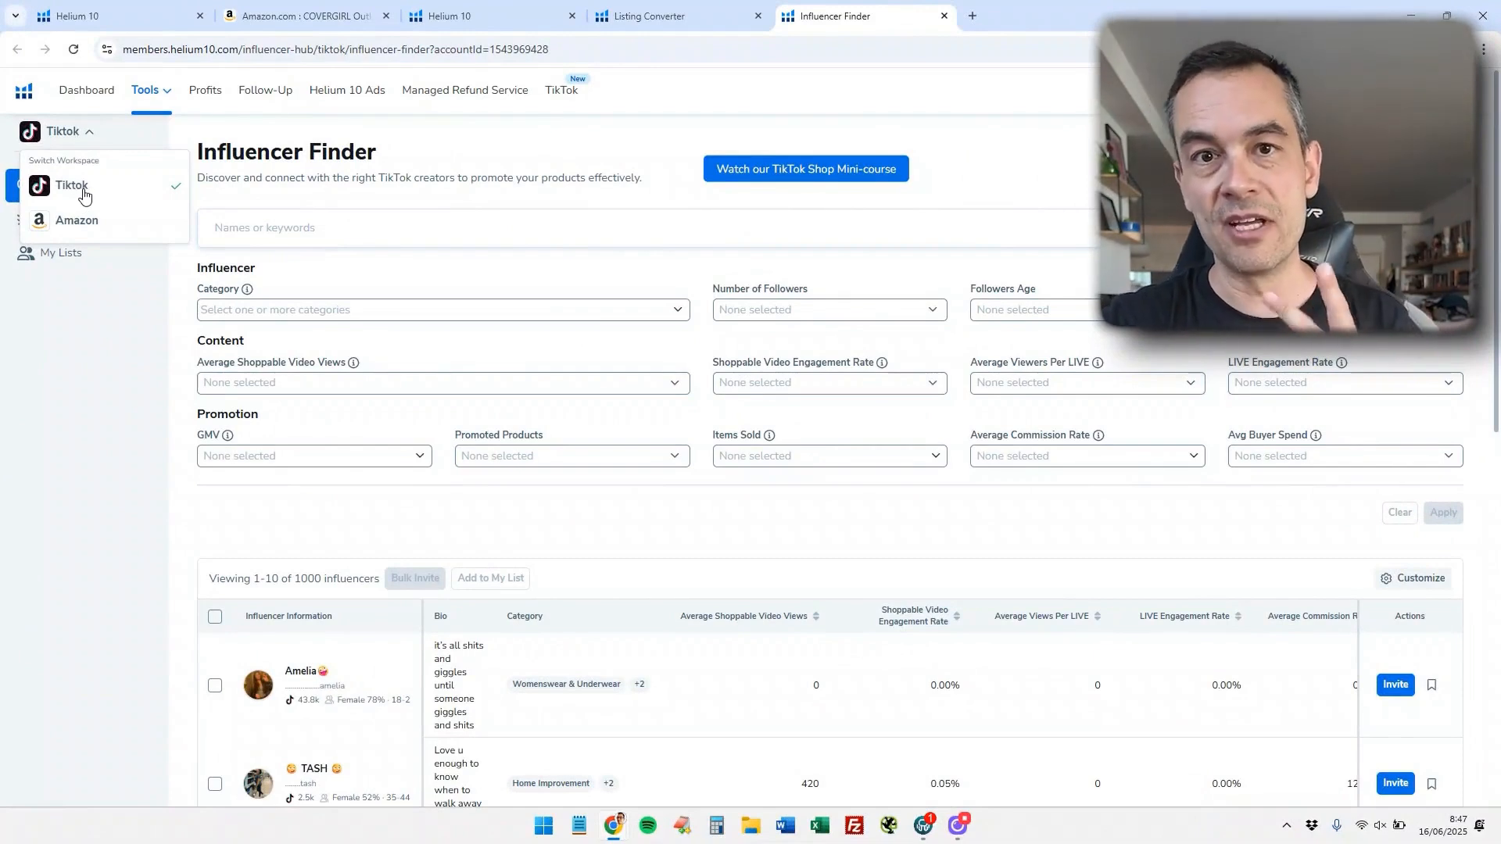
# - In the Influencer Finder's TikTok workspace, filter the influencers by the Home Supplies category
pyautogui.click(85, 315)
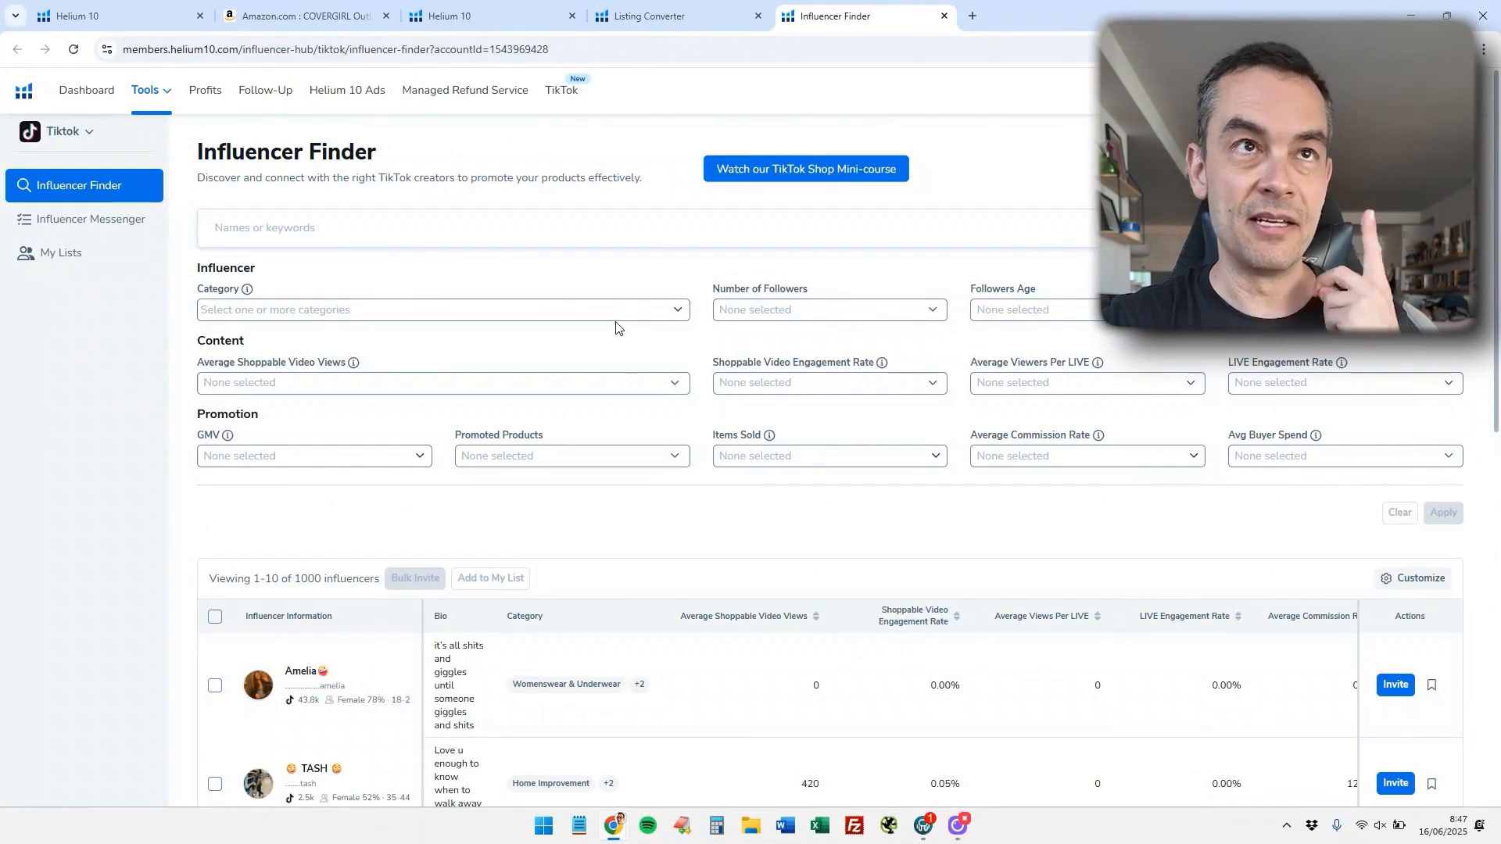
pyautogui.click(400, 312)
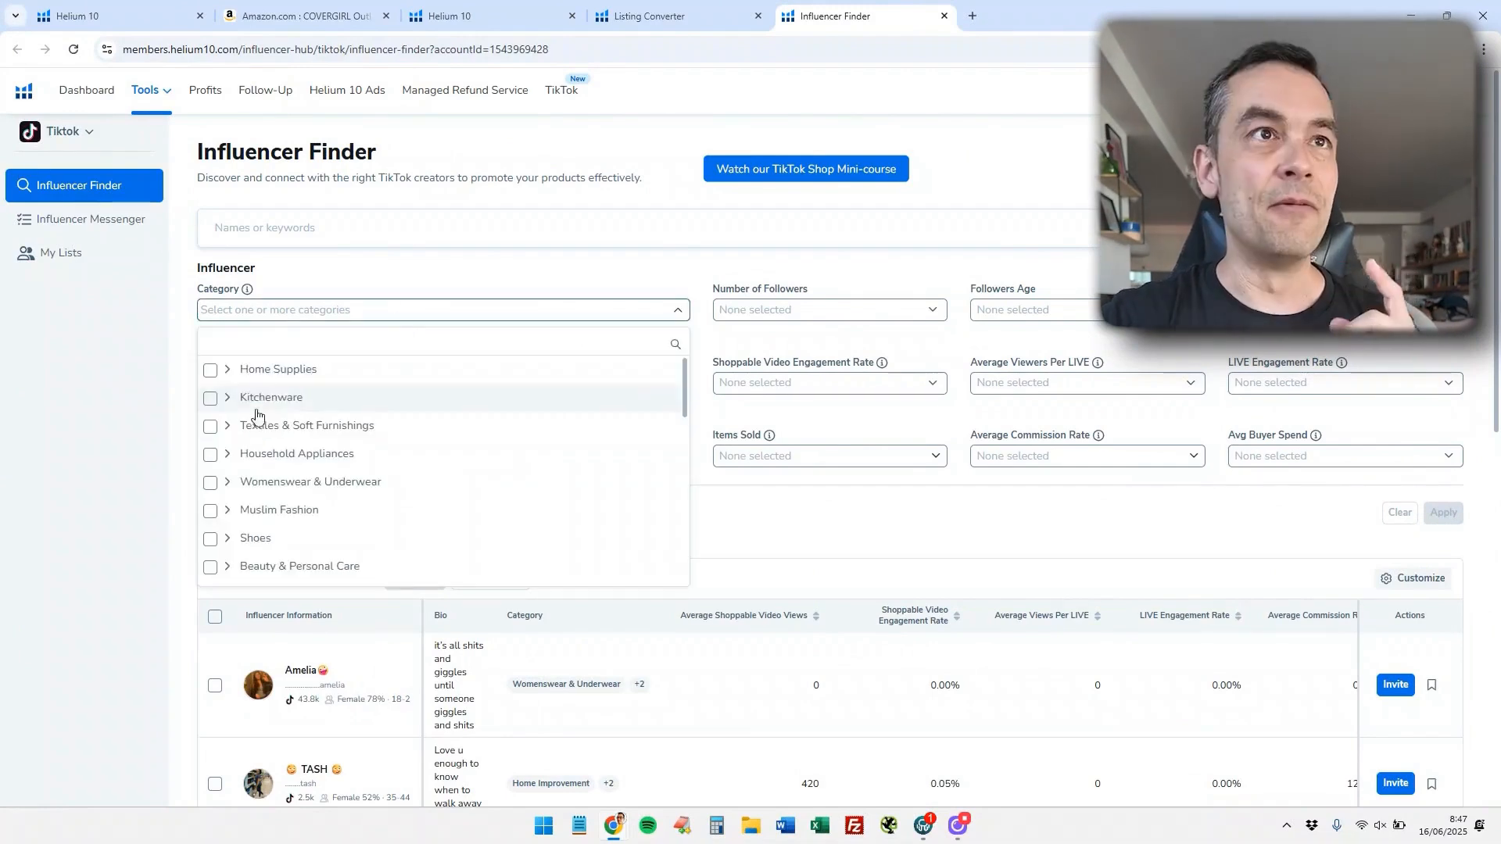
pyautogui.click(227, 369)
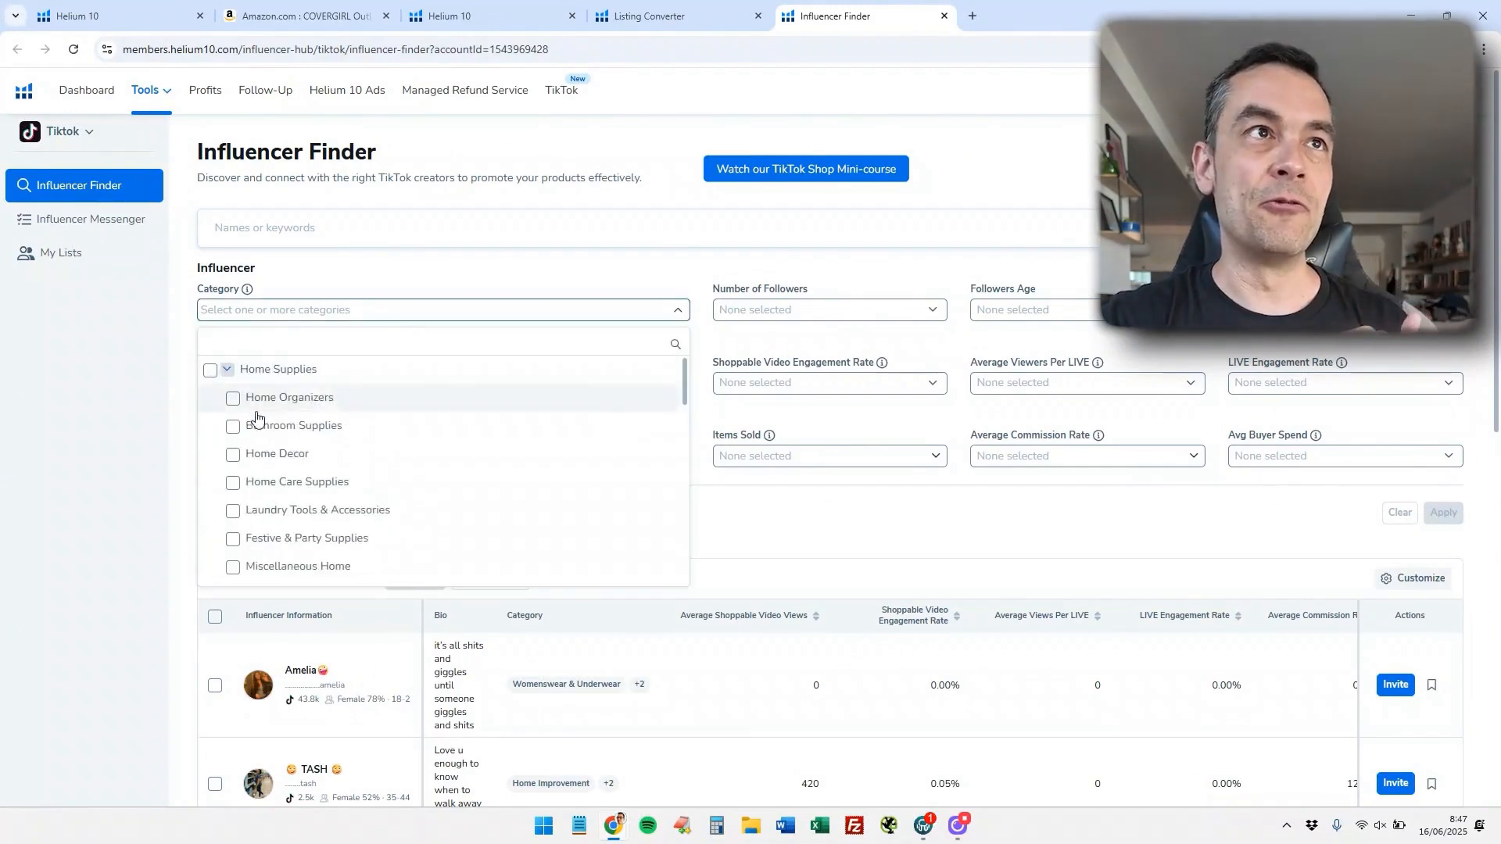
pyautogui.click(233, 398)
pyautogui.click(614, 274)
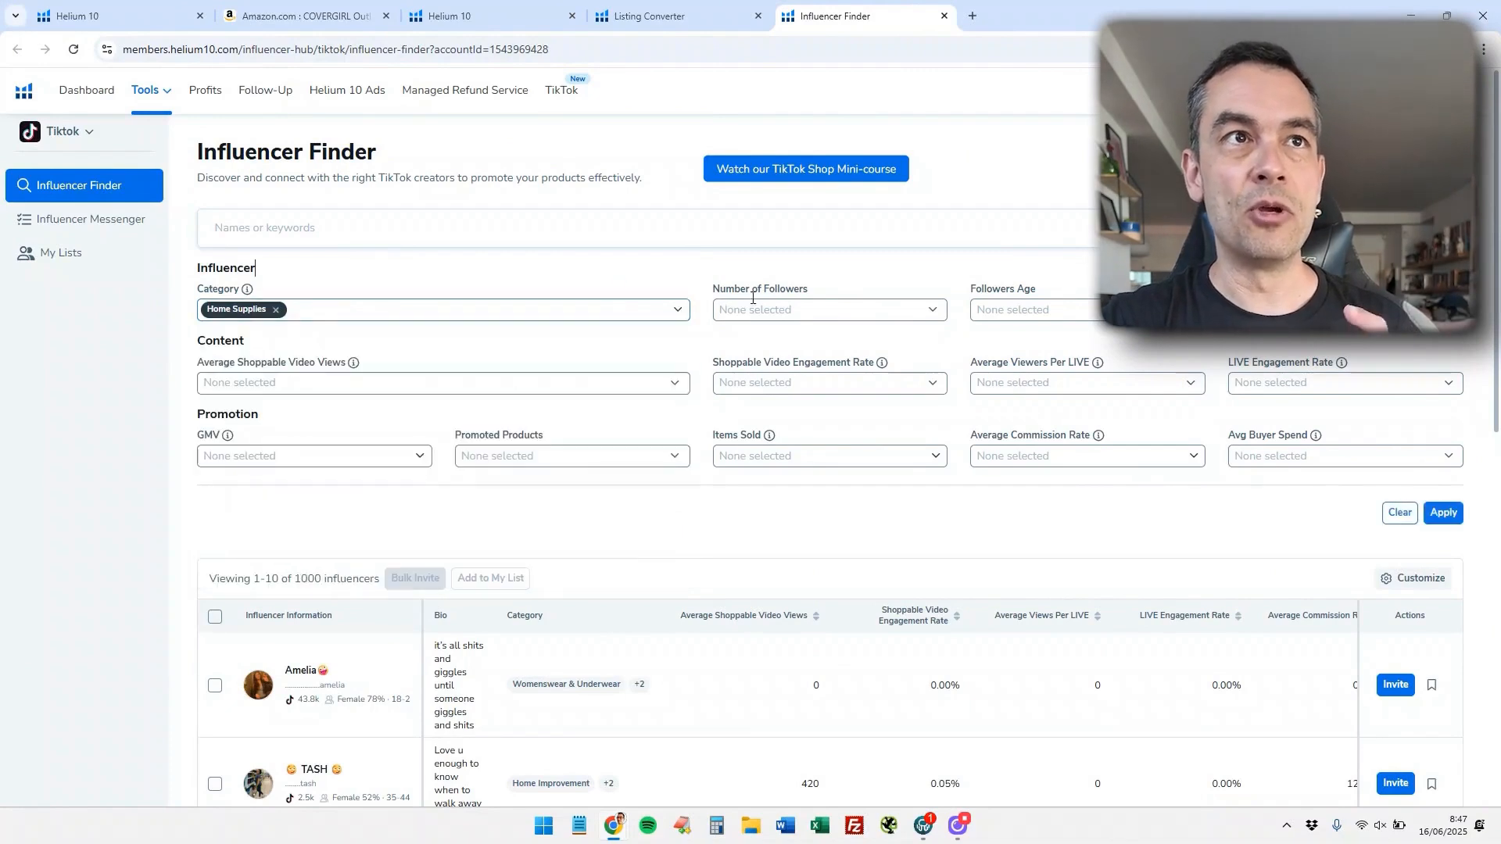
# - Set the minimum number of followers to 100,000 and select the follower ages 25 - 34 and 35 - 44
pyautogui.click(862, 315)
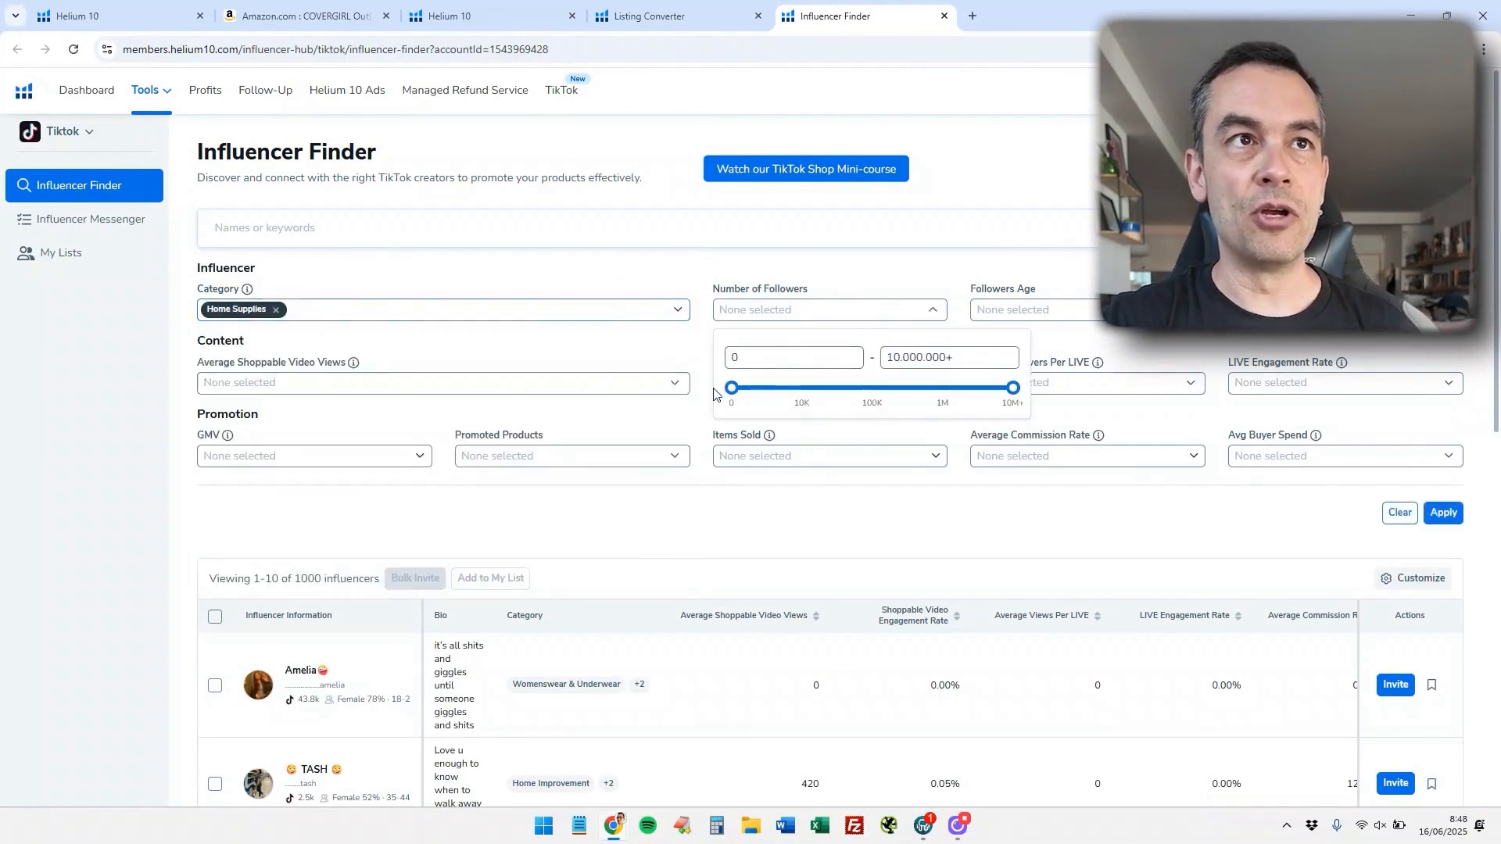
pyautogui.moveTo(730, 388); pyautogui.dragTo(872, 392)
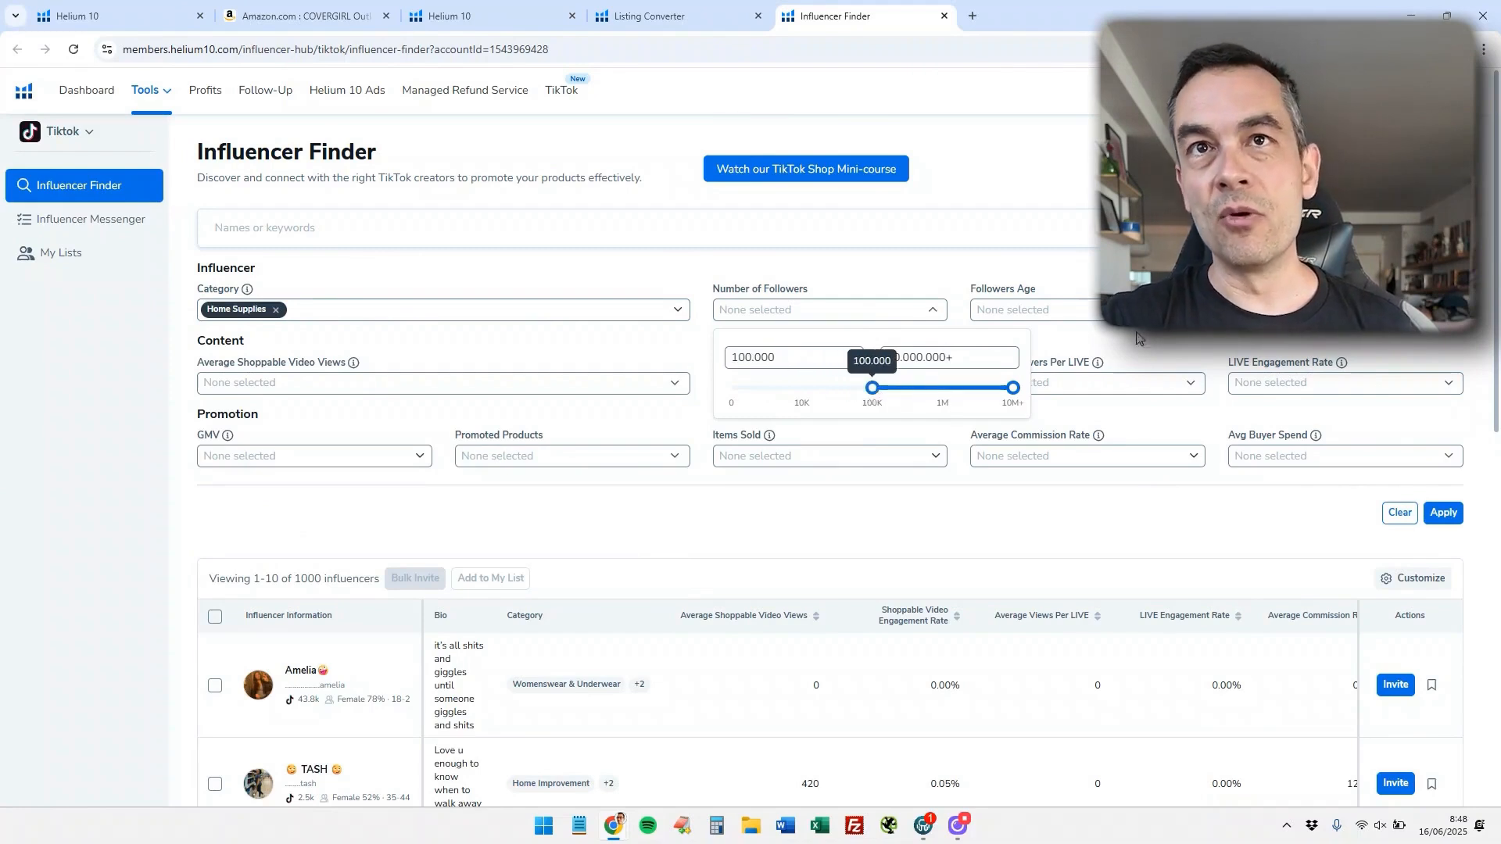
pyautogui.click(1071, 310)
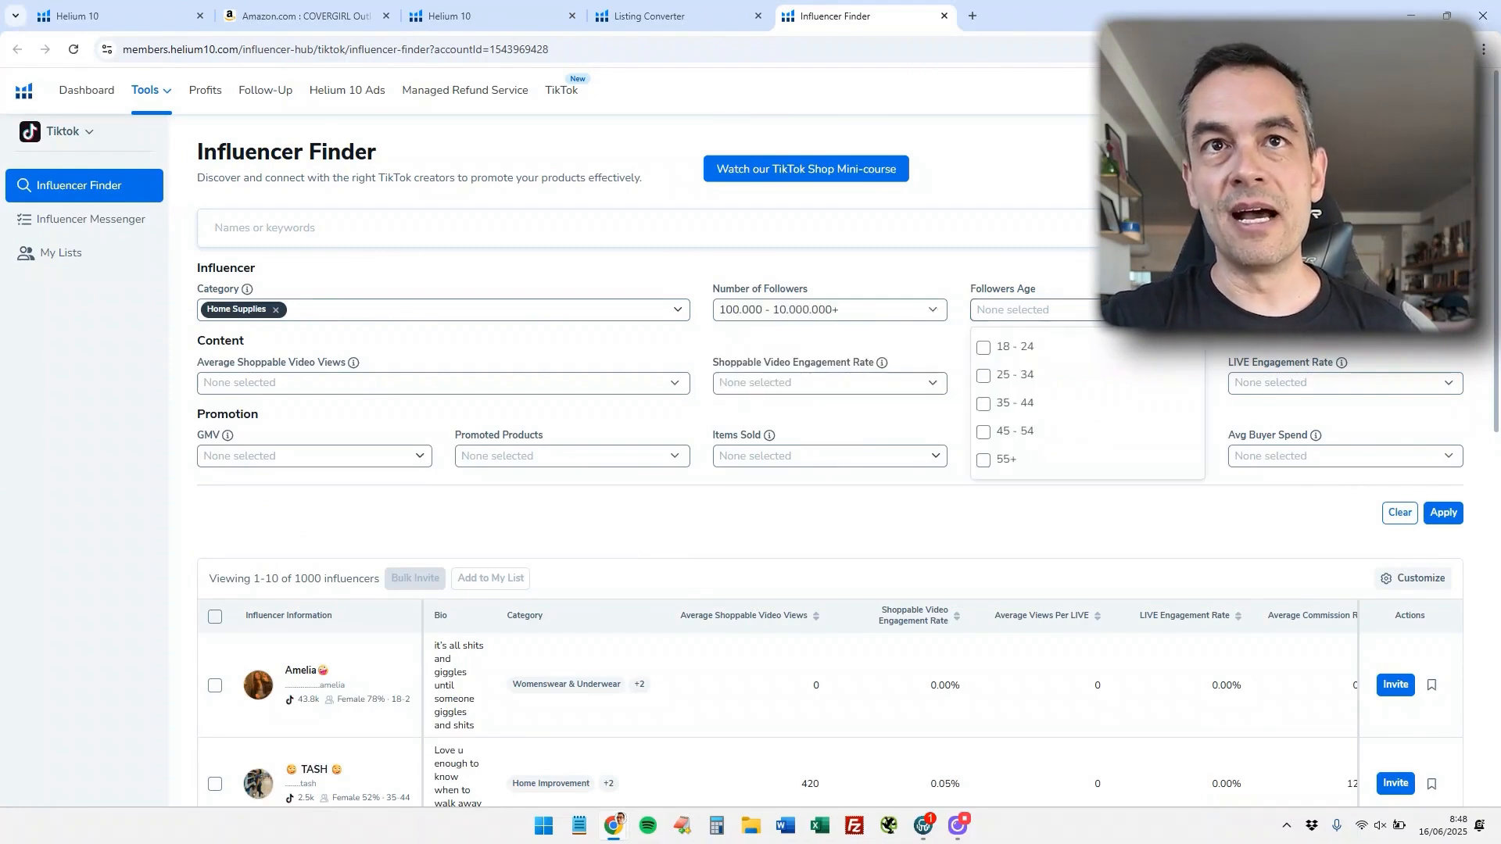
pyautogui.click(986, 377)
pyautogui.click(985, 404)
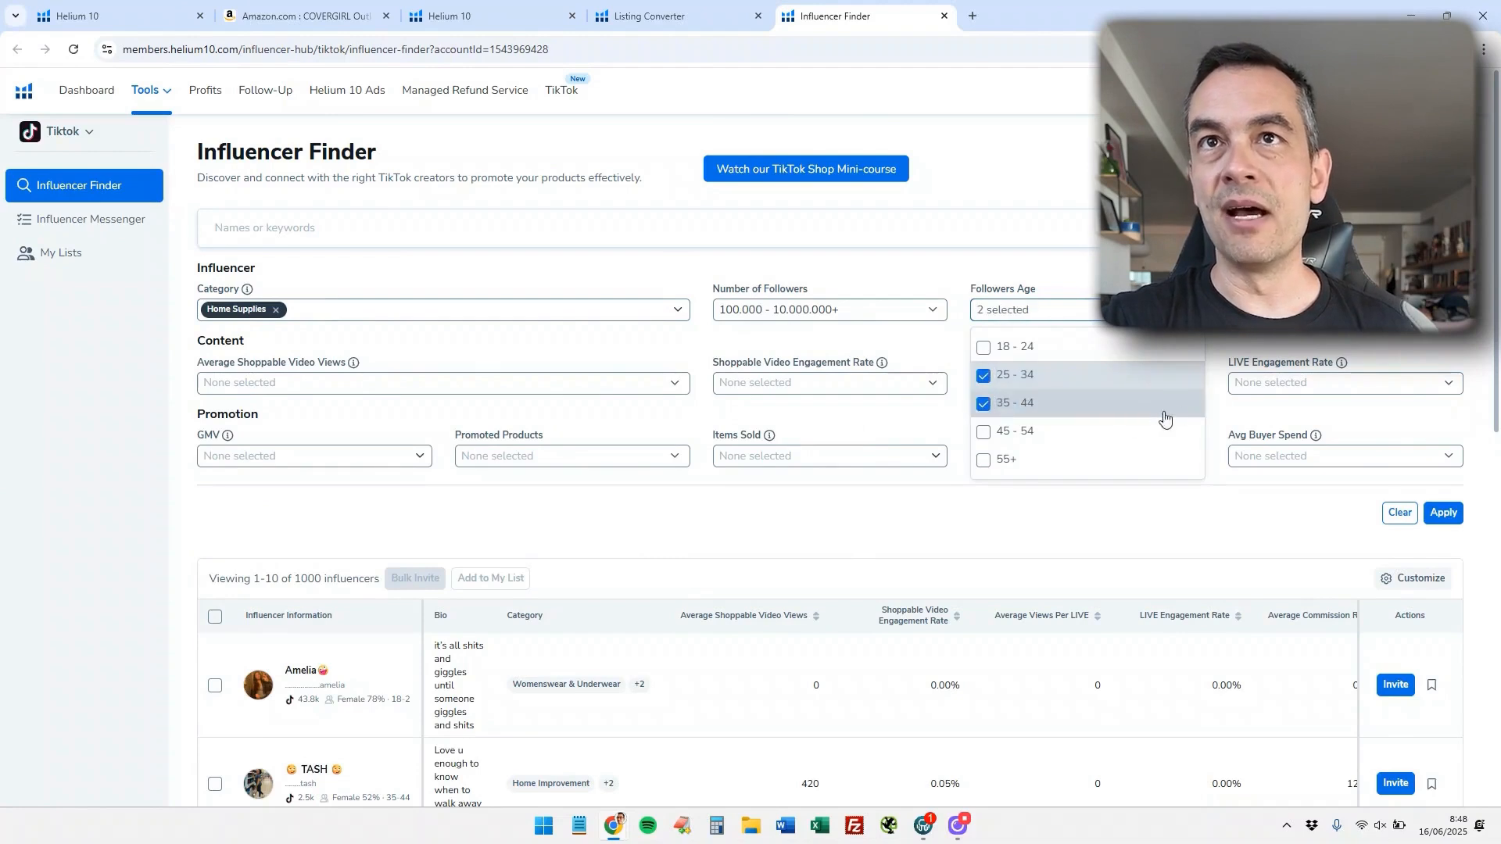
pyautogui.click(1217, 363)
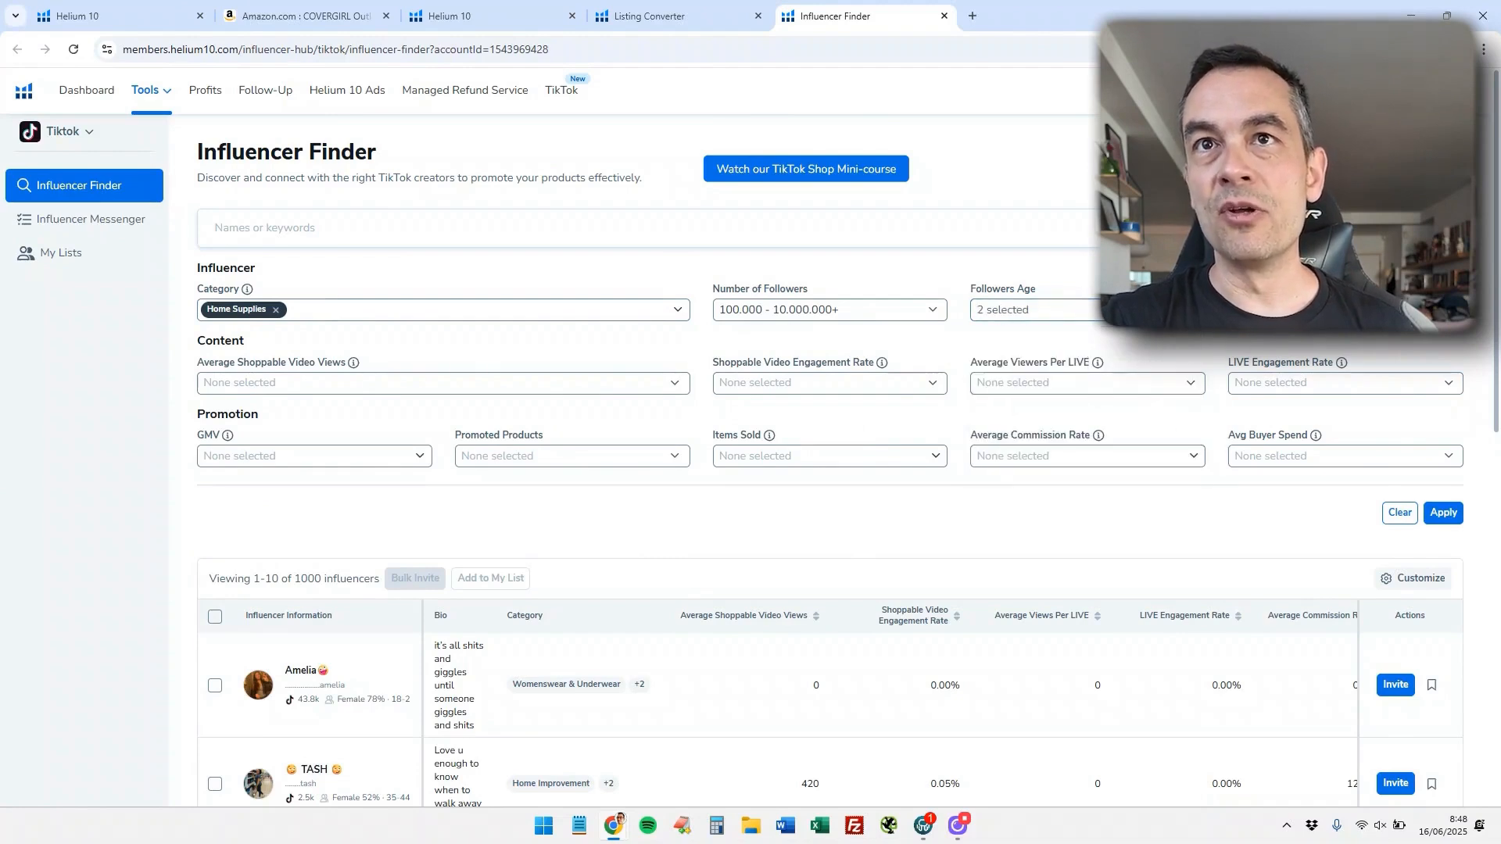
# - Examine the gender filter and the content filters for shoppable video views, video engagement, LIVE viewers and LIVE engagement
pyautogui.click(1298, 310)
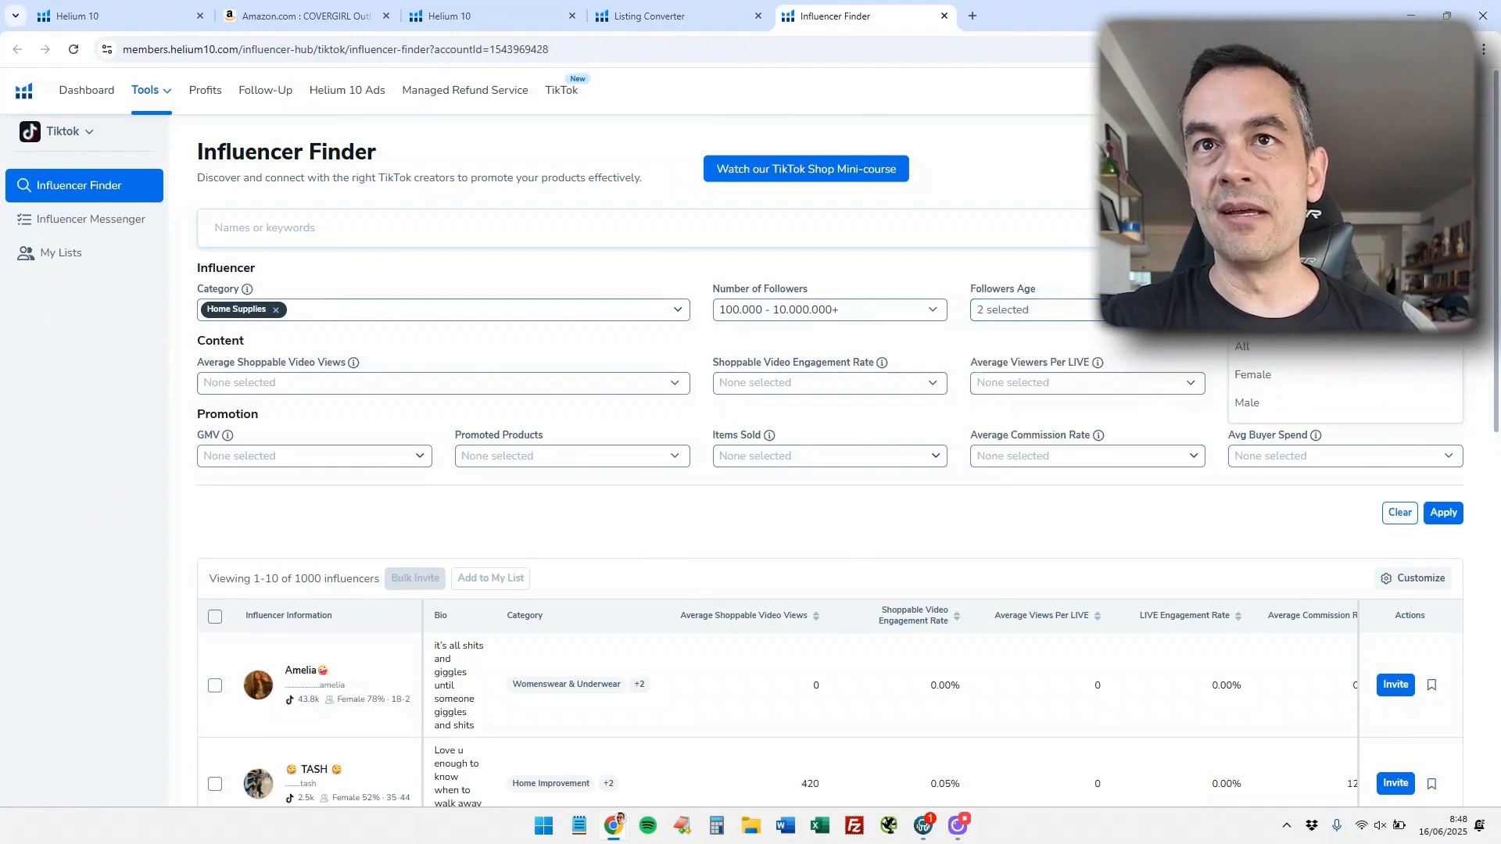
pyautogui.click(1251, 354)
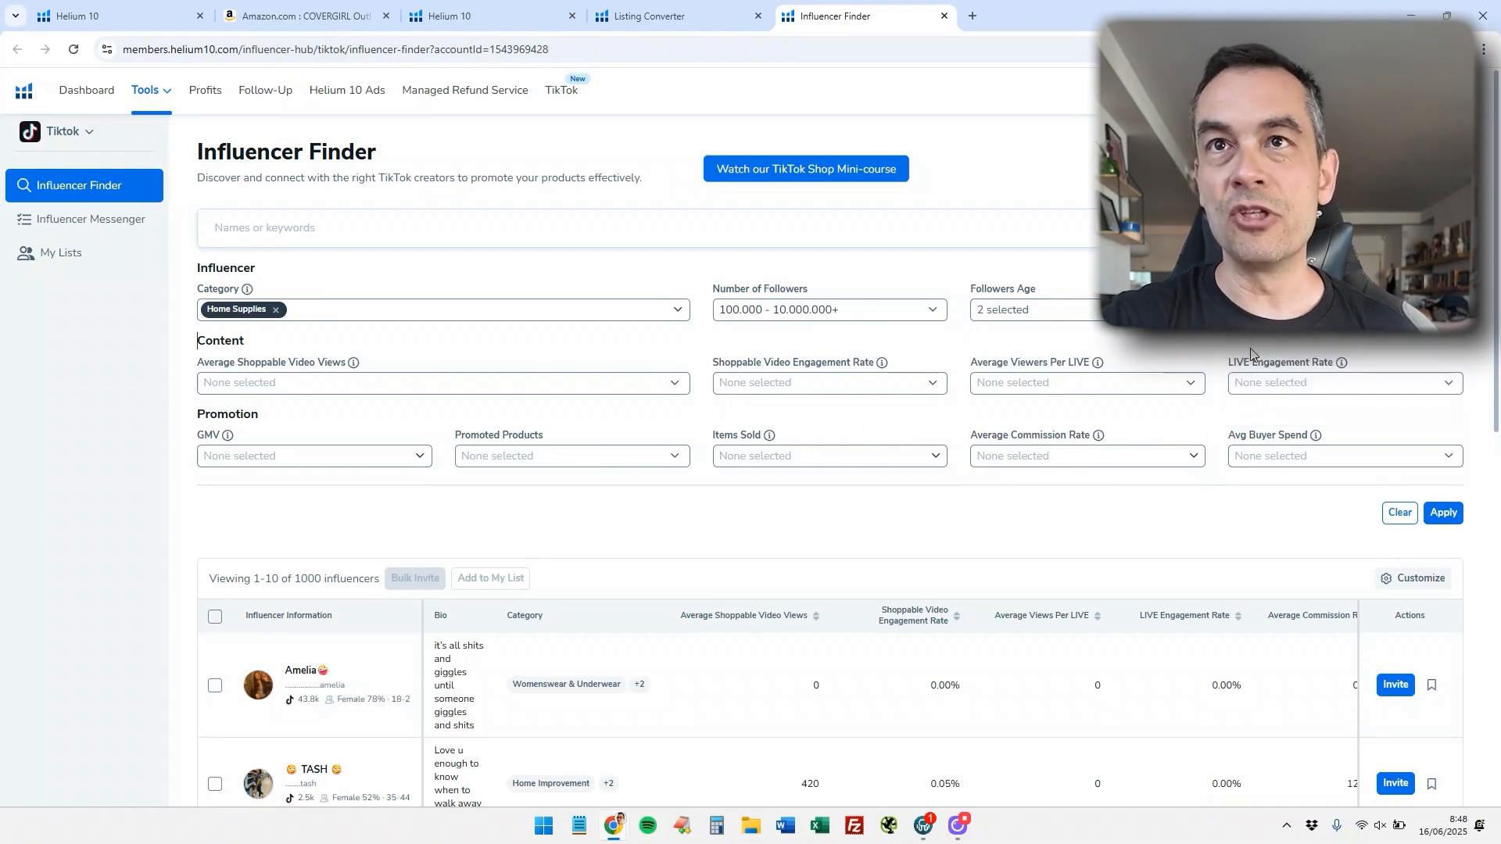
pyautogui.click(675, 386)
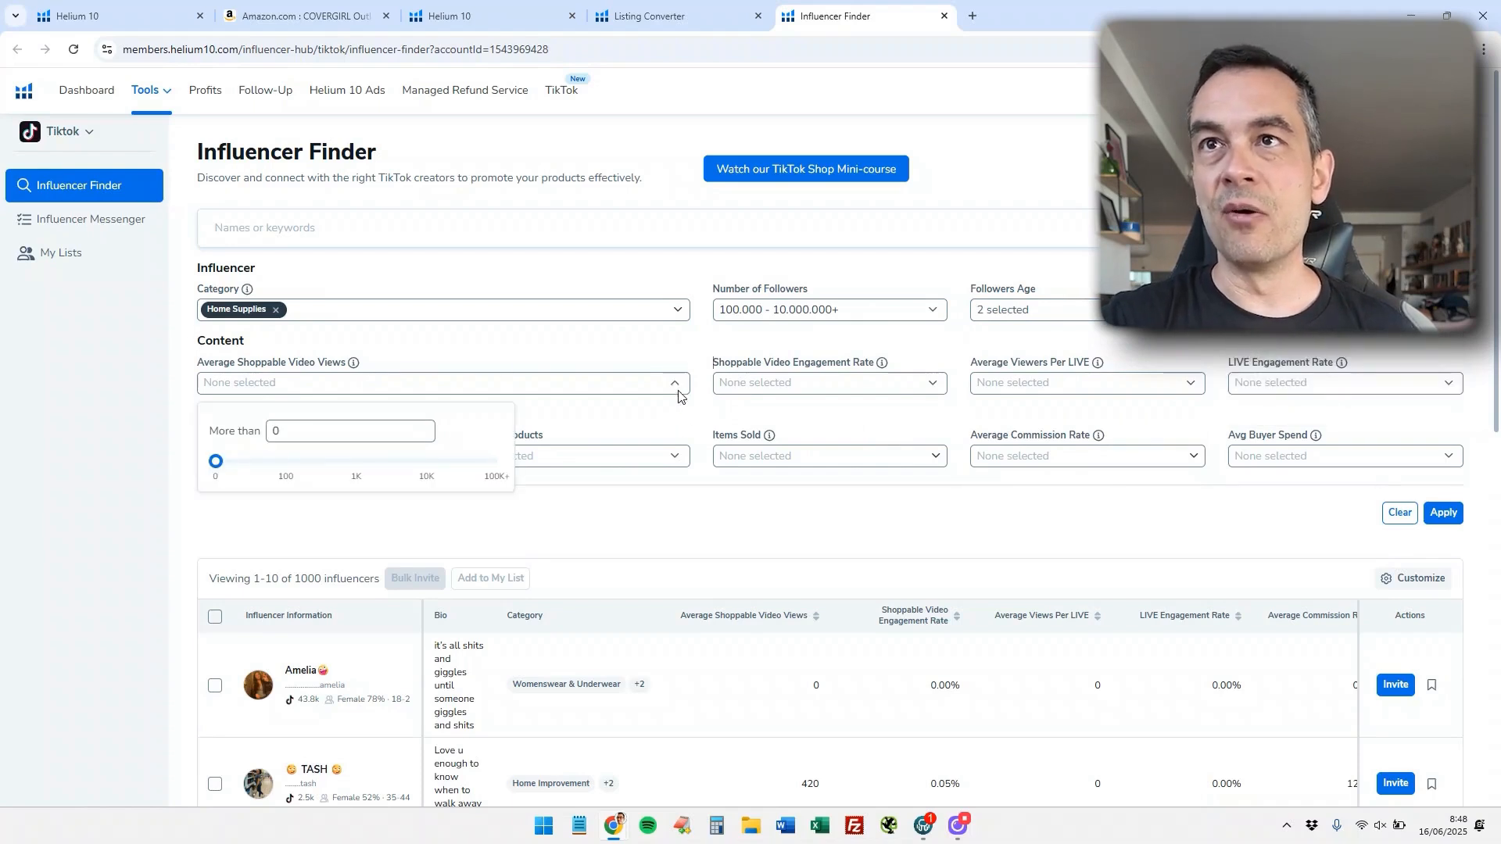
pyautogui.moveTo(215, 462)
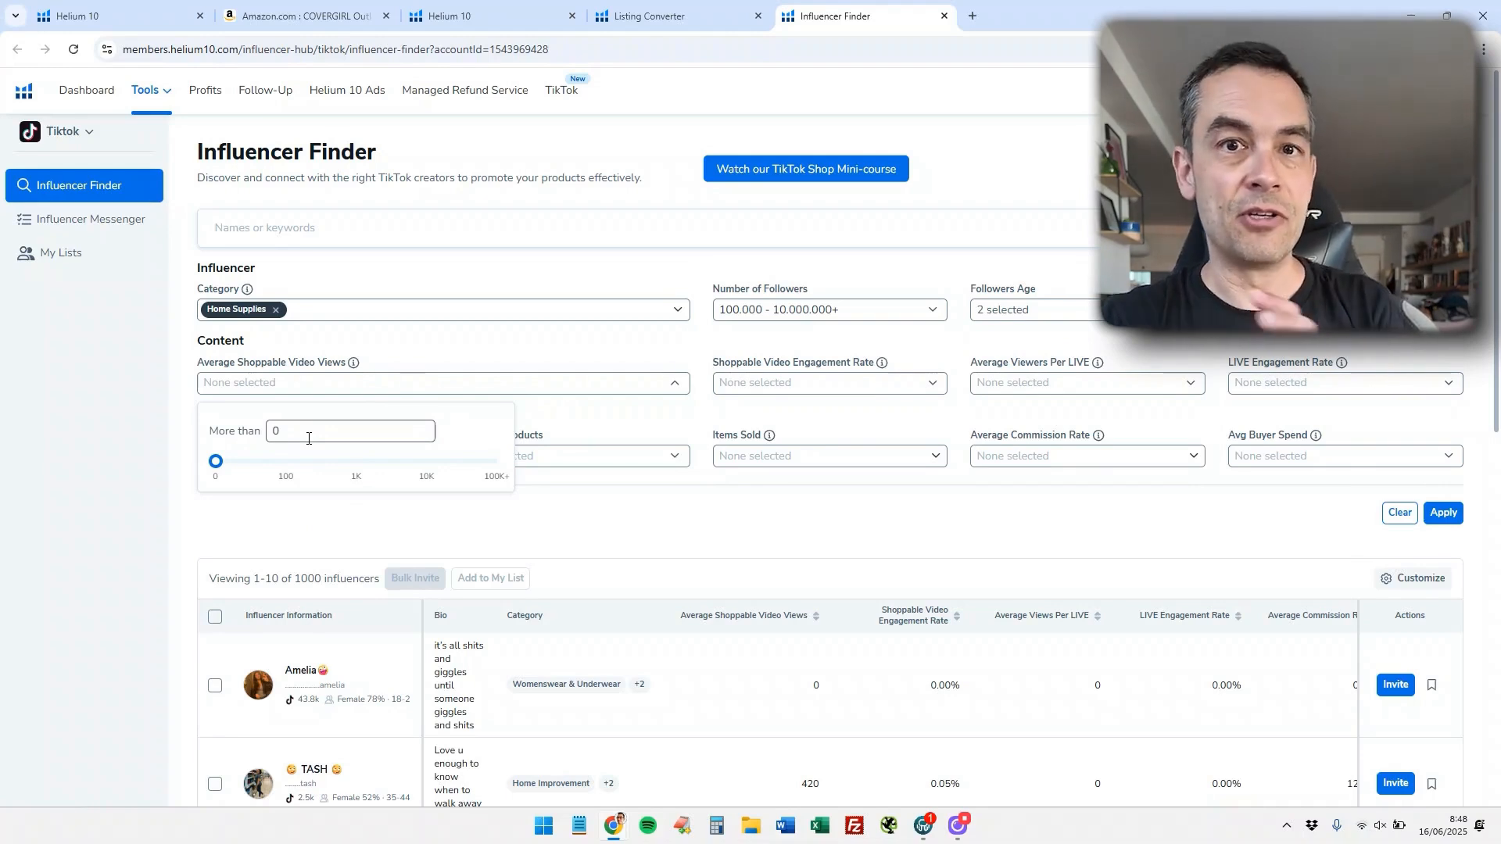
pyautogui.click(860, 385)
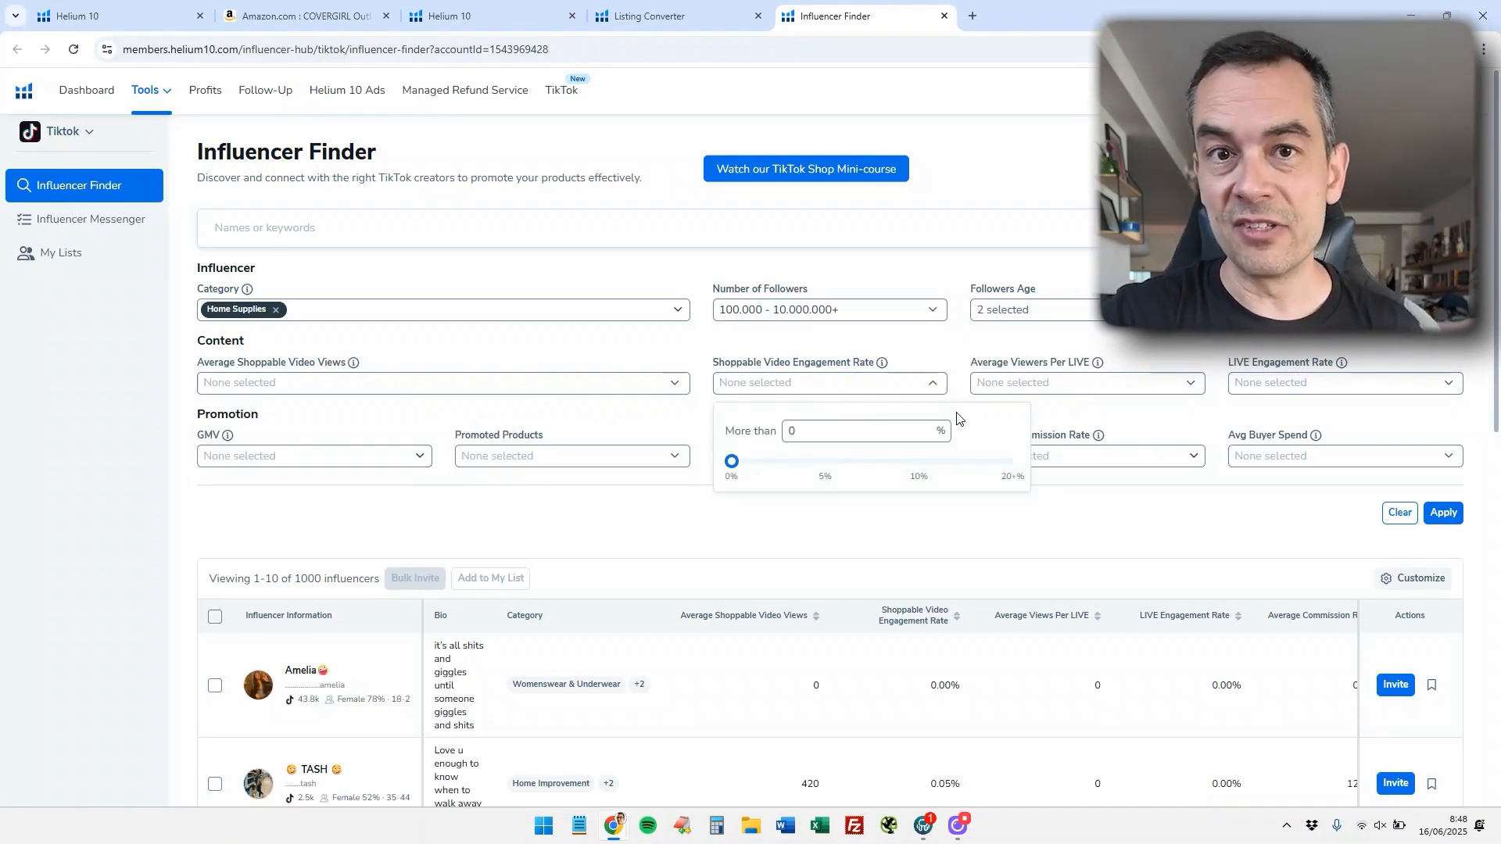
pyautogui.click(1133, 383)
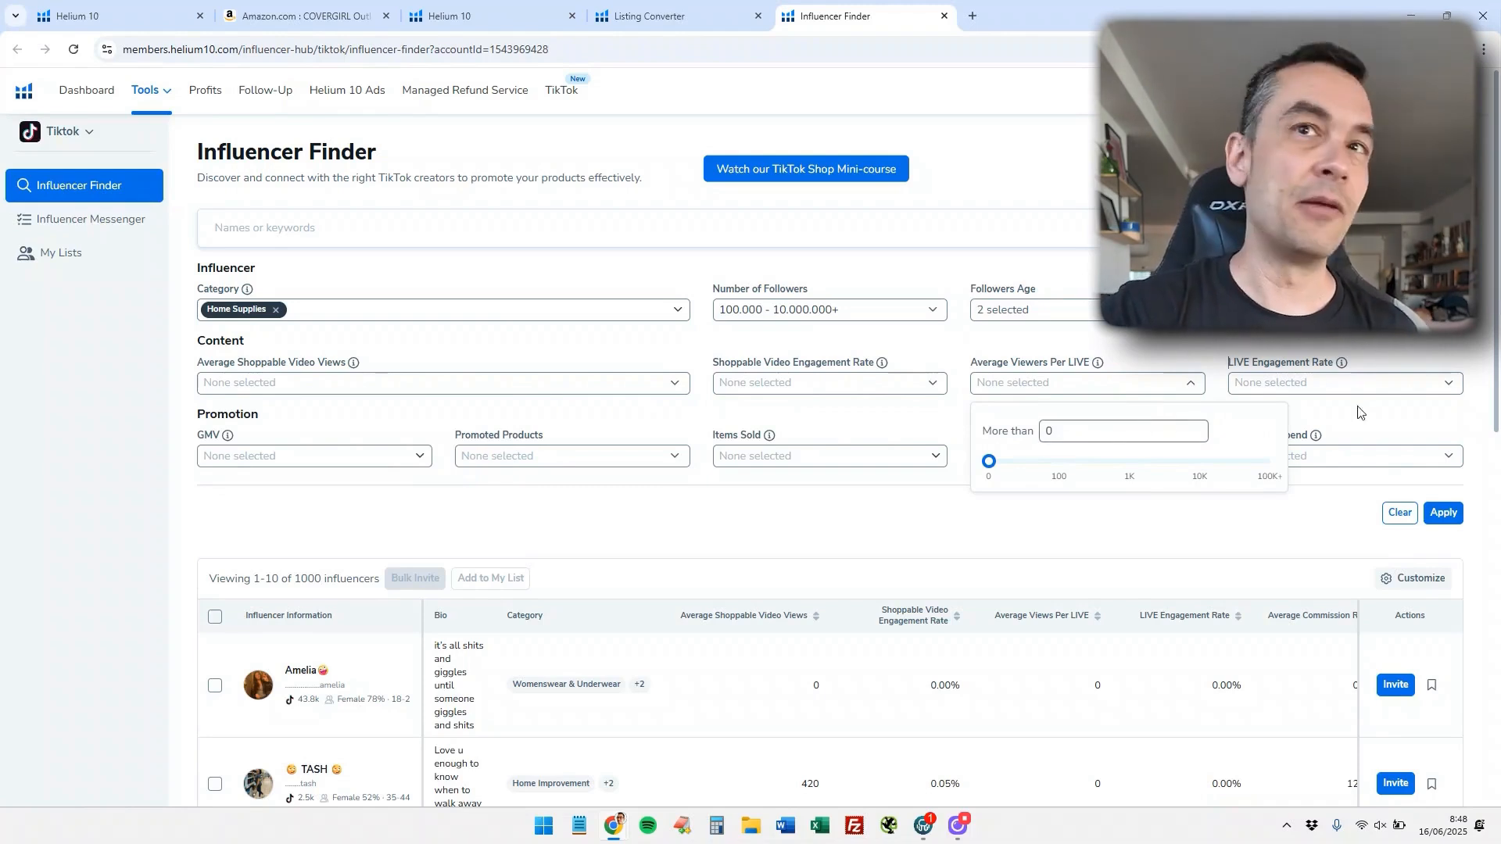
pyautogui.click(1390, 384)
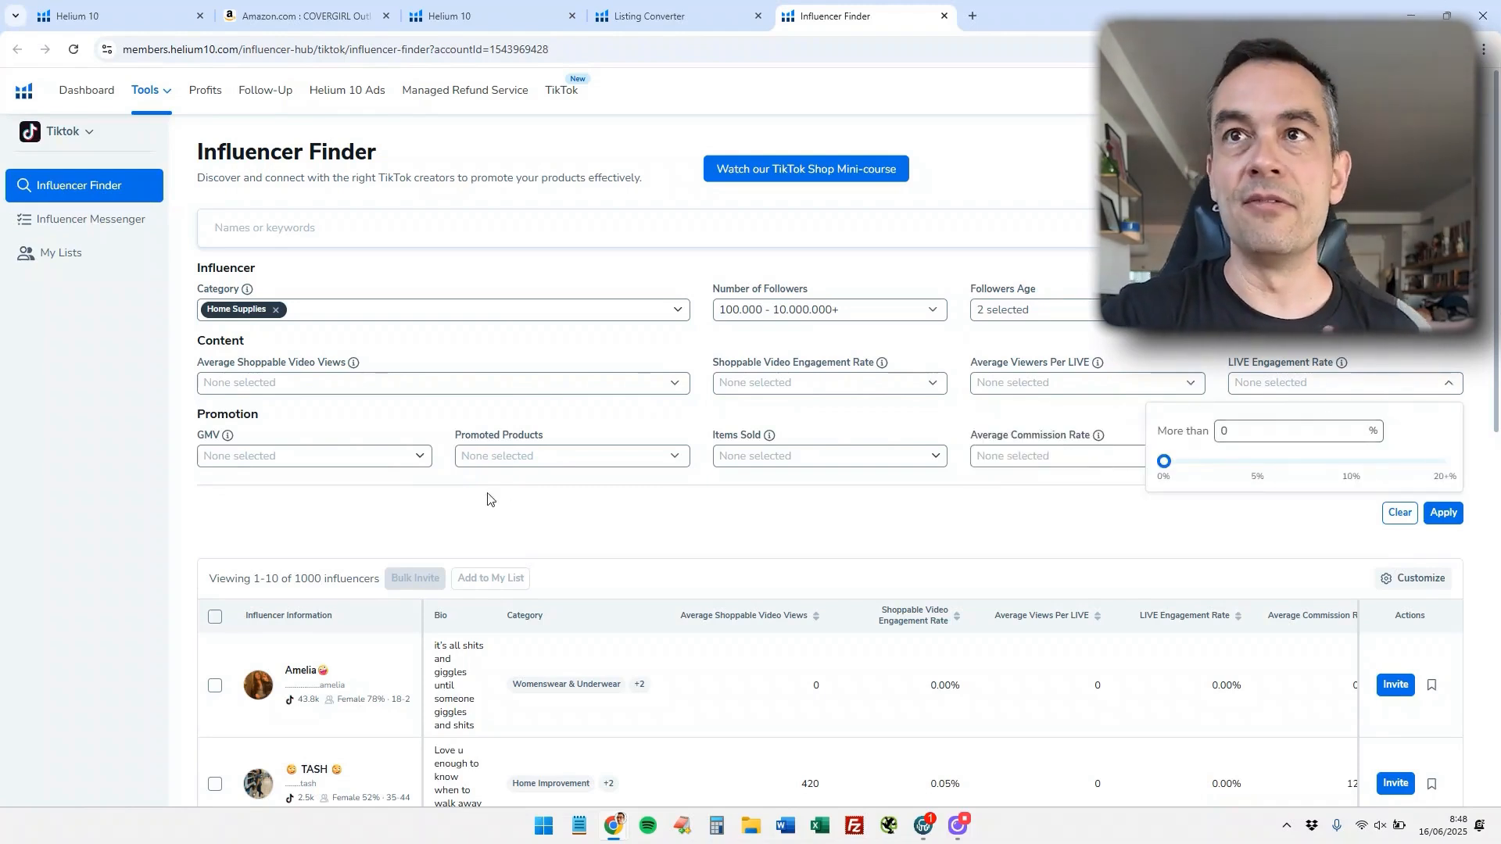
# - Examine the promotion filters for GMV, promoted products, items sold, average commission rate and average buyer spend
pyautogui.click(424, 460)
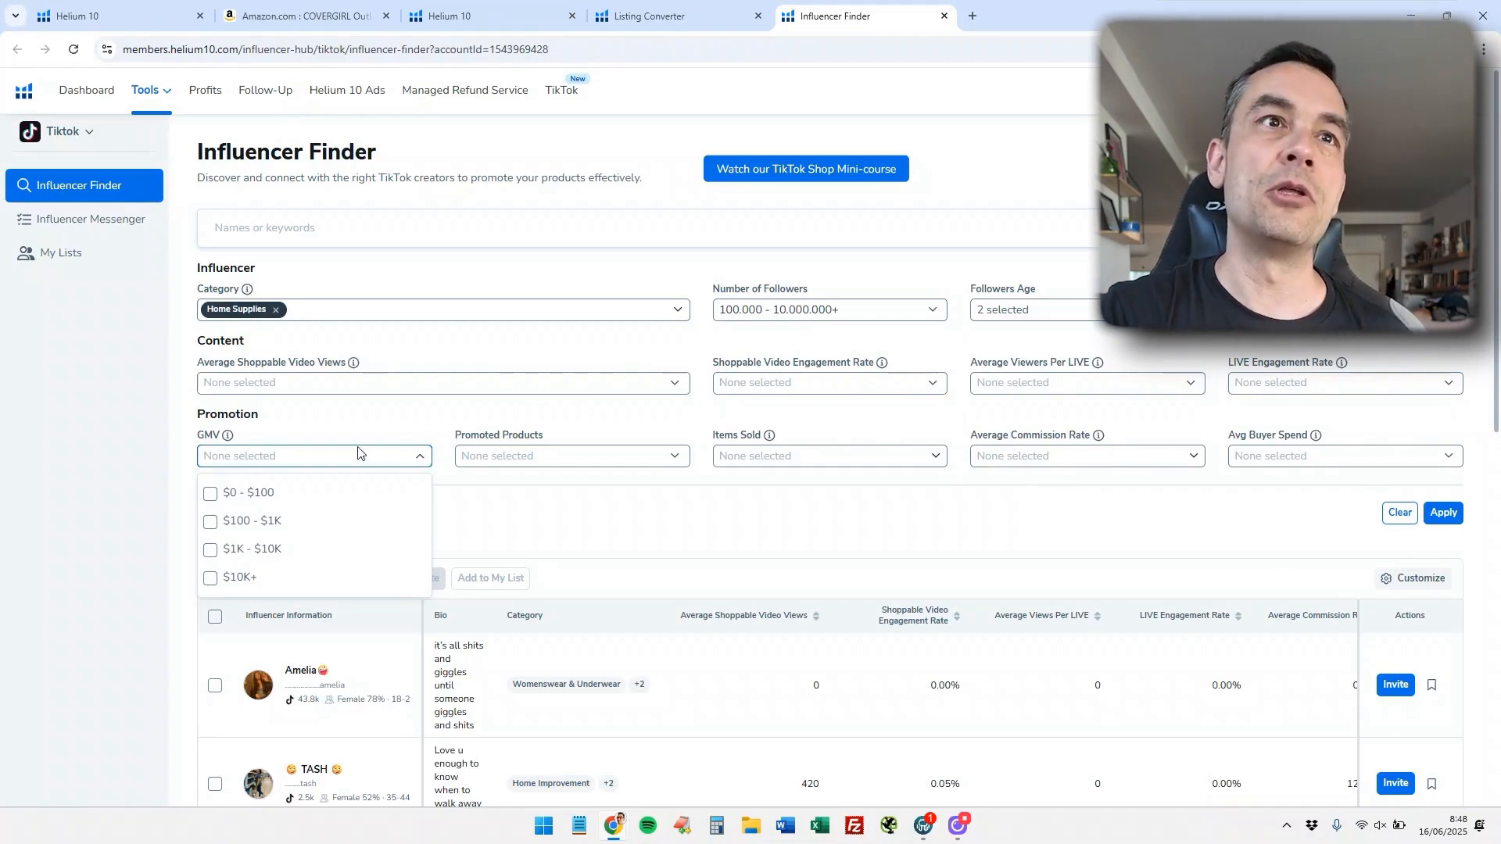
pyautogui.click(579, 458)
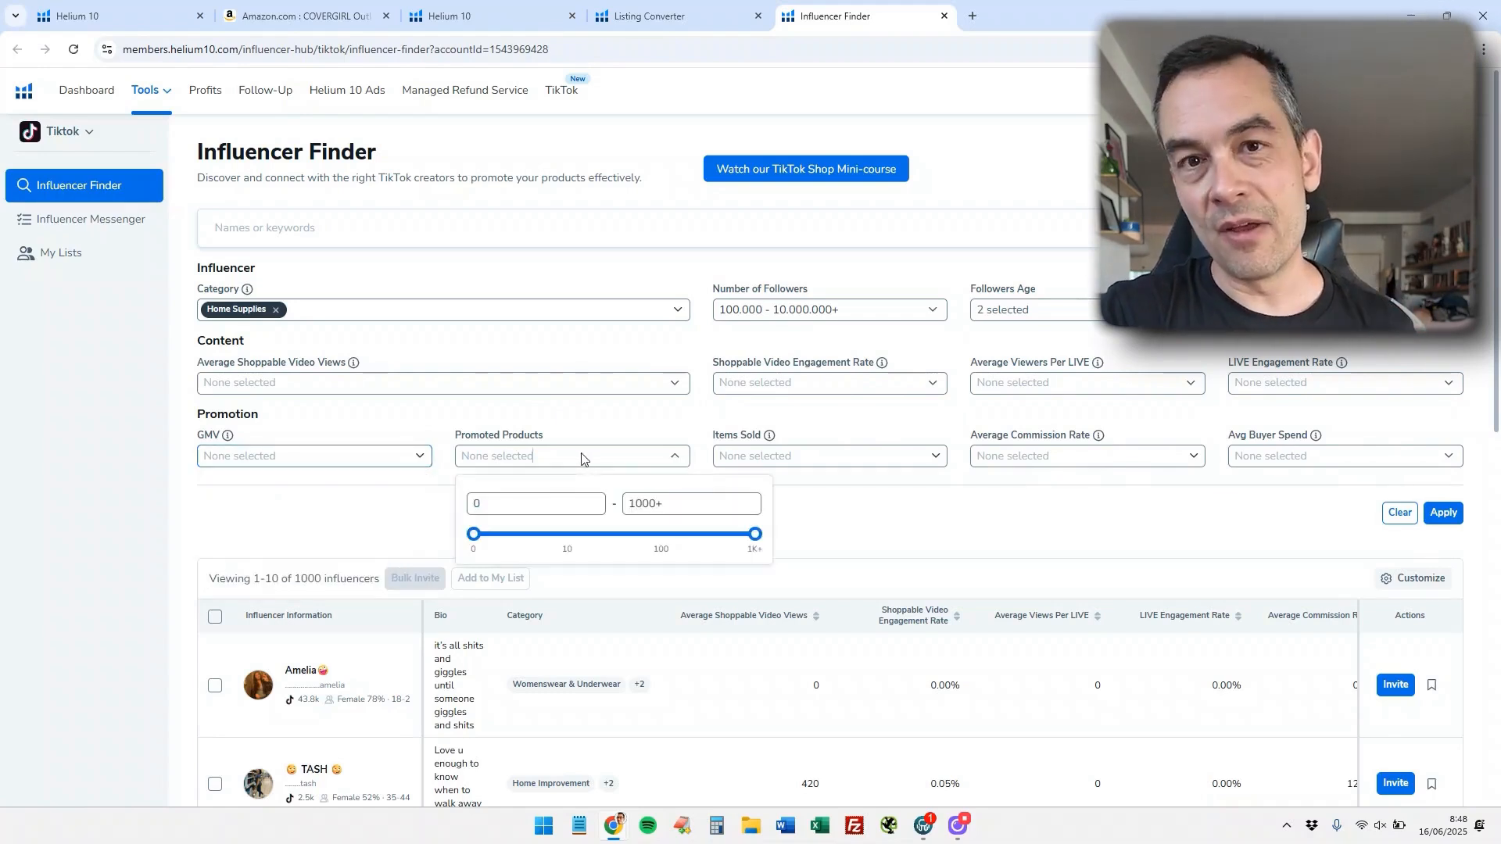
pyautogui.click(862, 506)
pyautogui.click(932, 460)
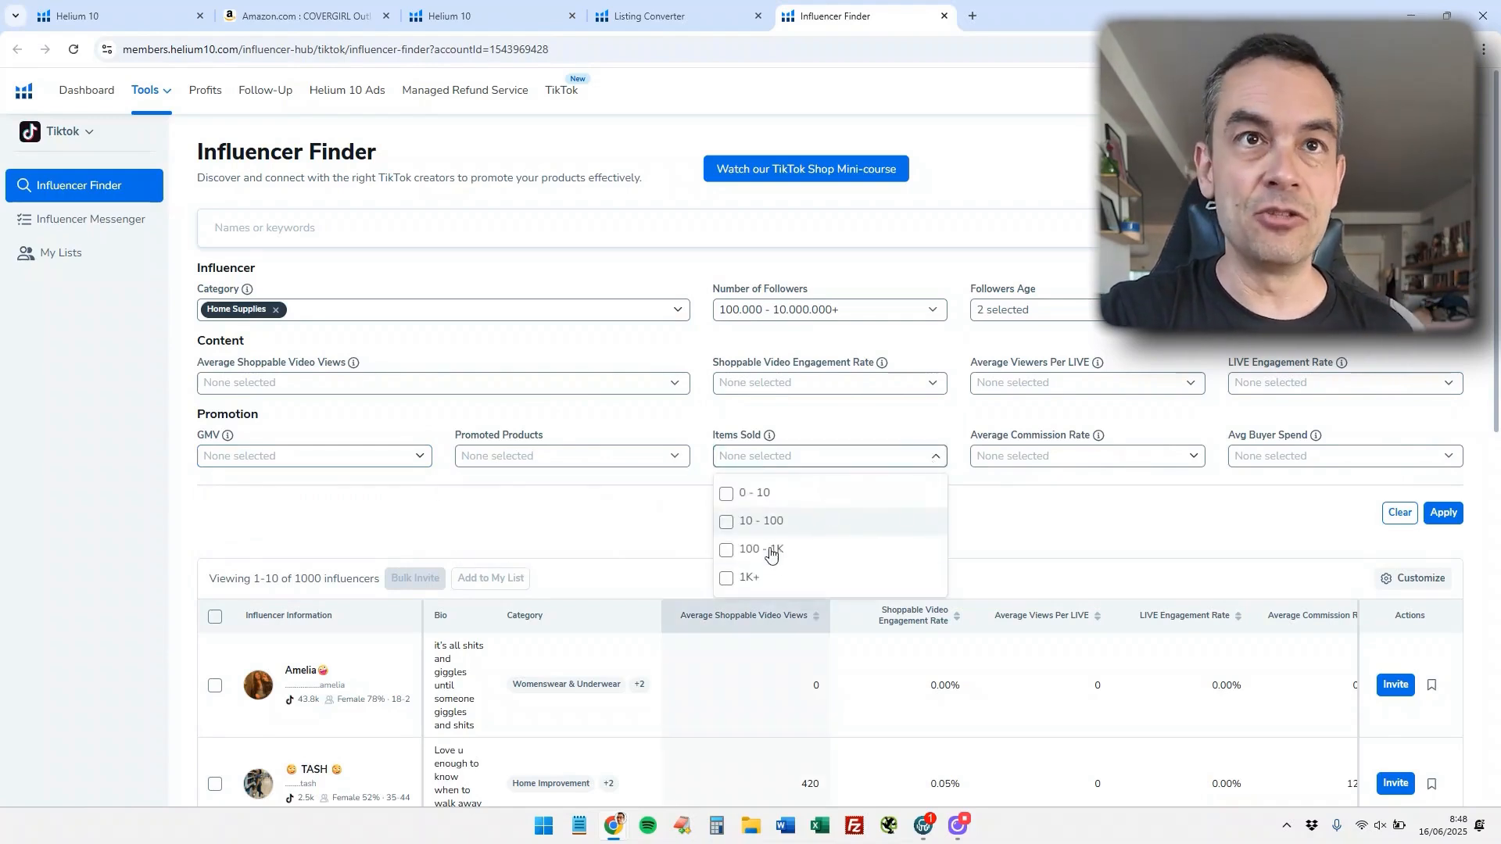
pyautogui.click(1108, 463)
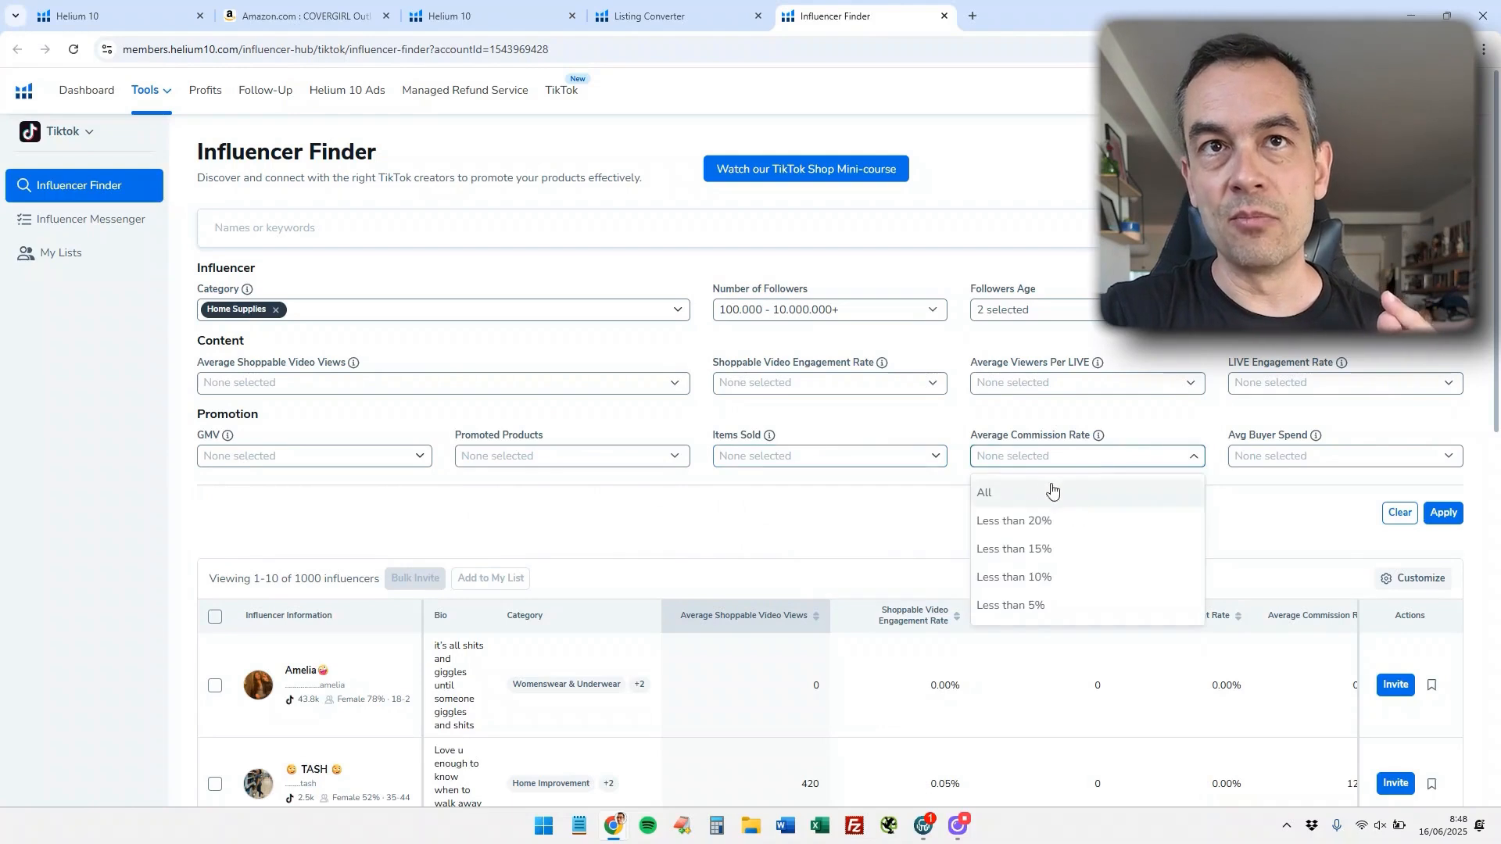
pyautogui.click(1329, 467)
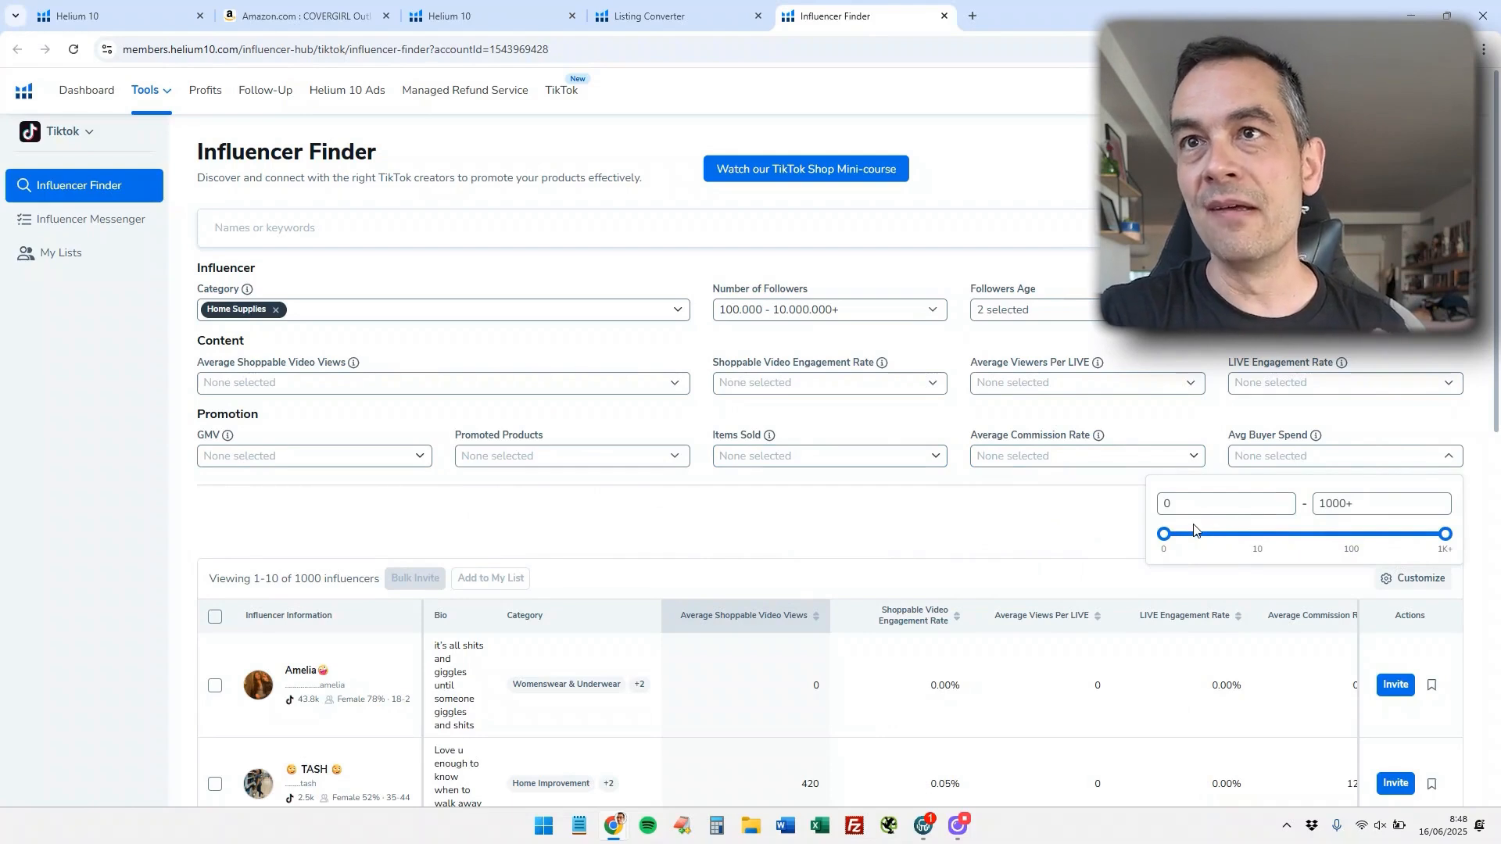
pyautogui.click(1003, 519)
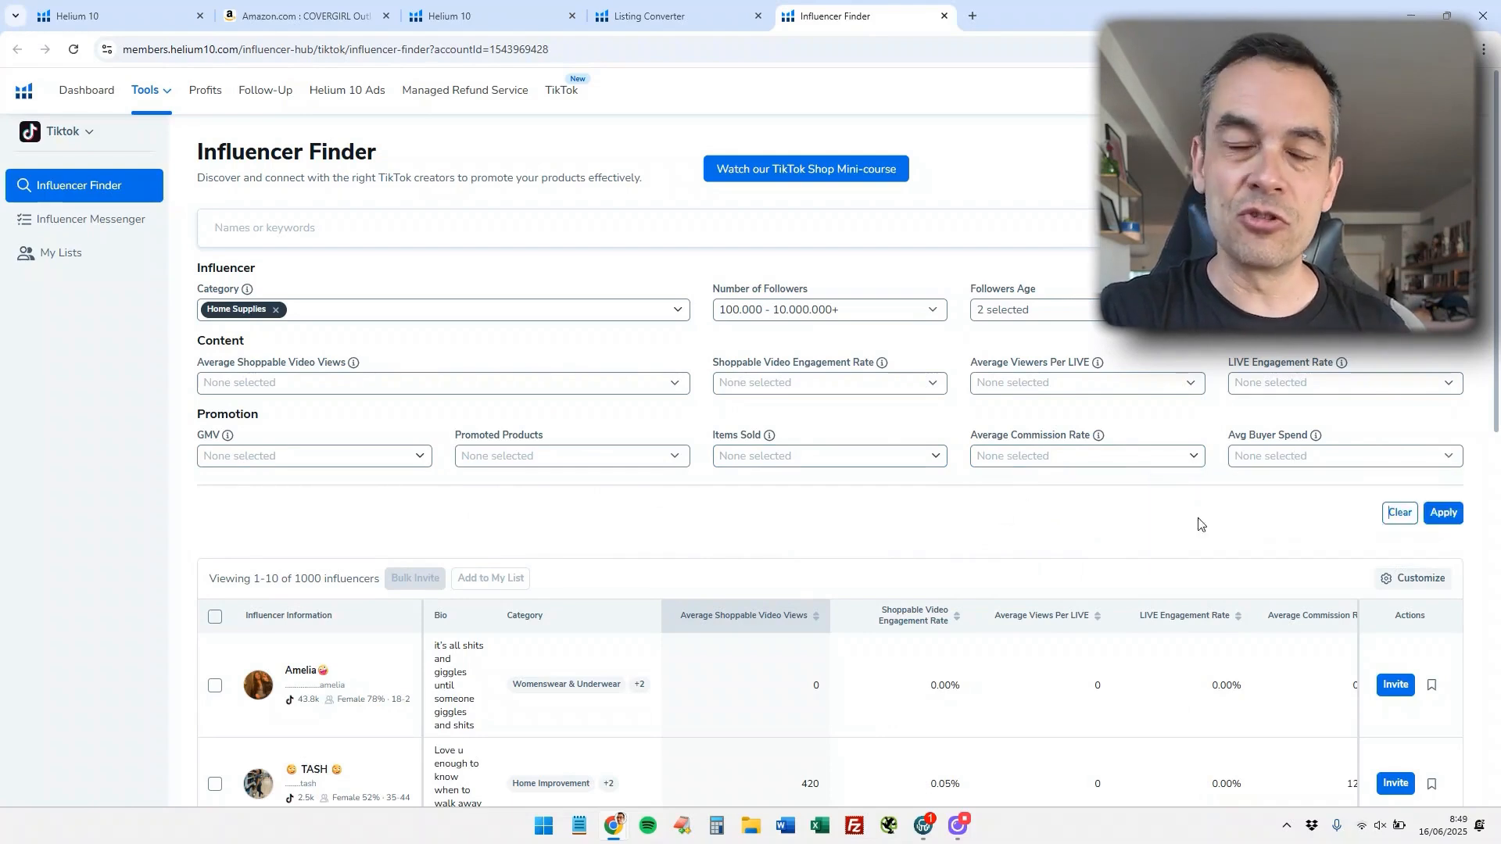
# - Apply the selected influencer filters and bring the filtered influencer list into view
pyautogui.click(1442, 512)
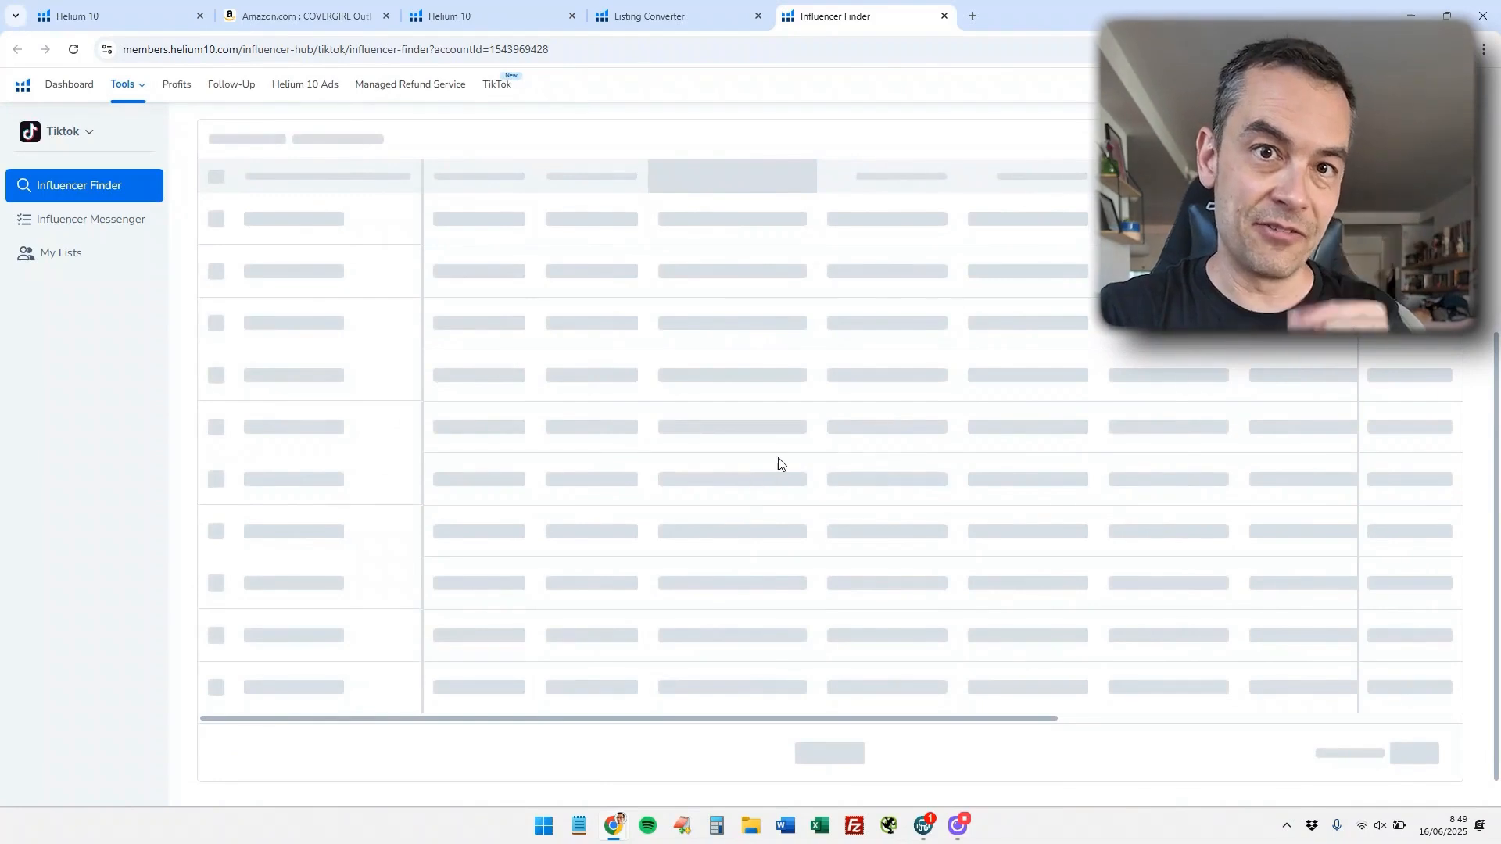
pyautogui.scroll(1, 328, 307)
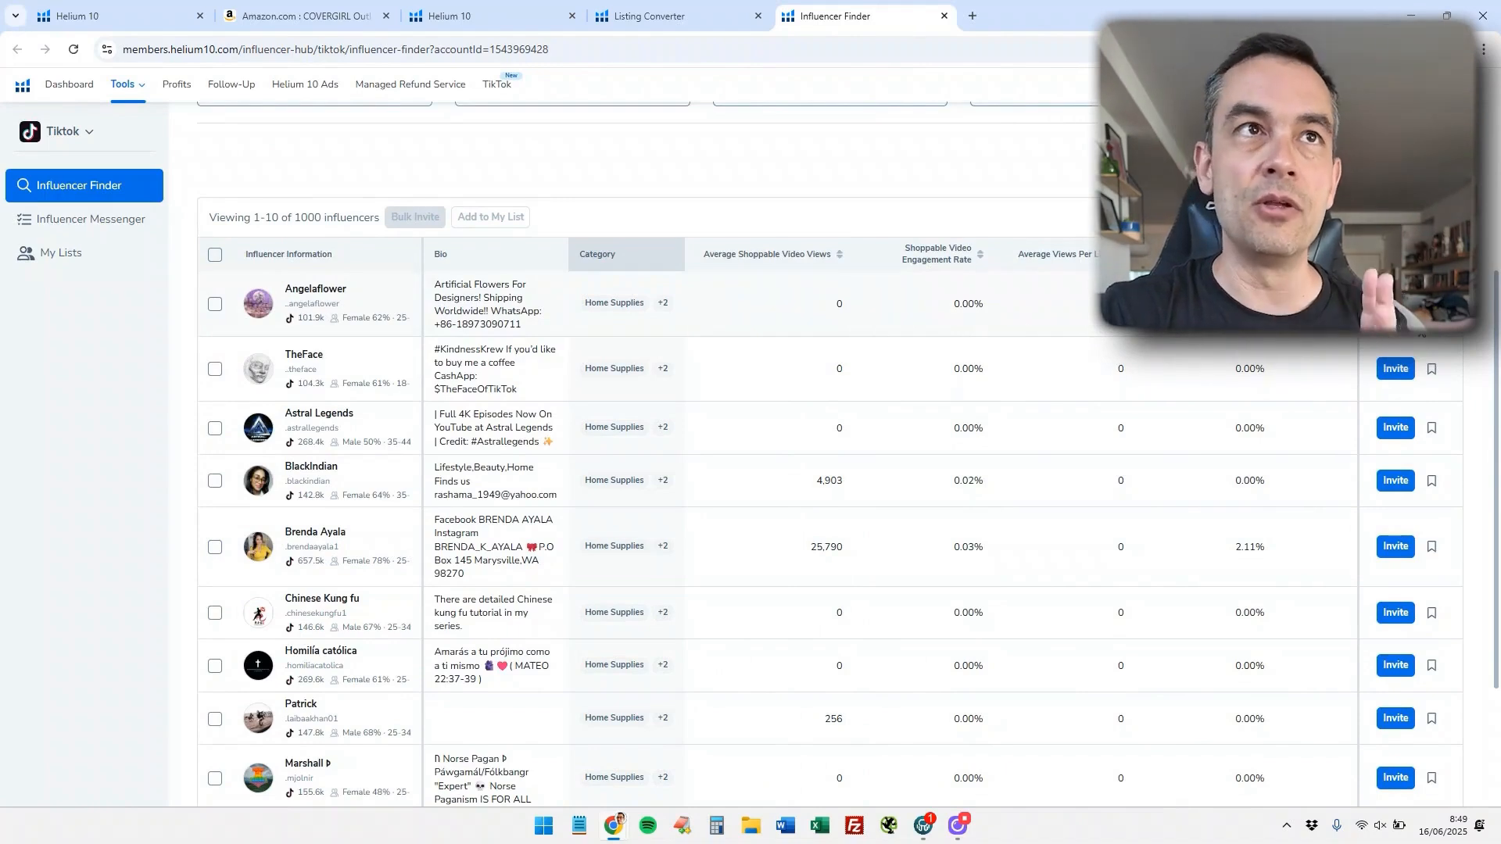
# - Check the save-to-list option for the second influencer and the invite option for the first, and dismiss the account connection dialog
pyautogui.click(1431, 368)
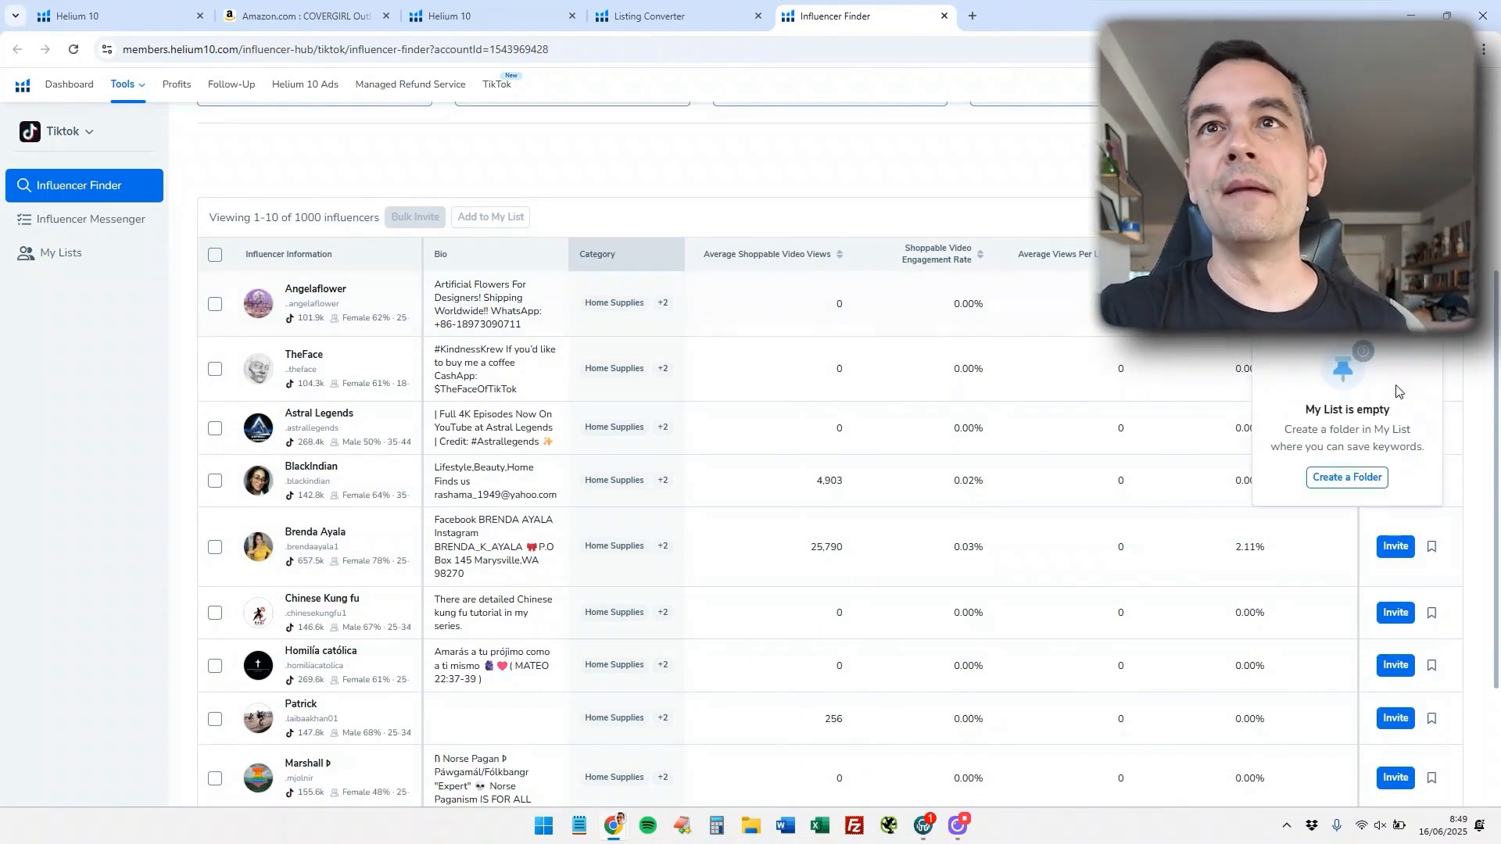
pyautogui.click(1395, 305)
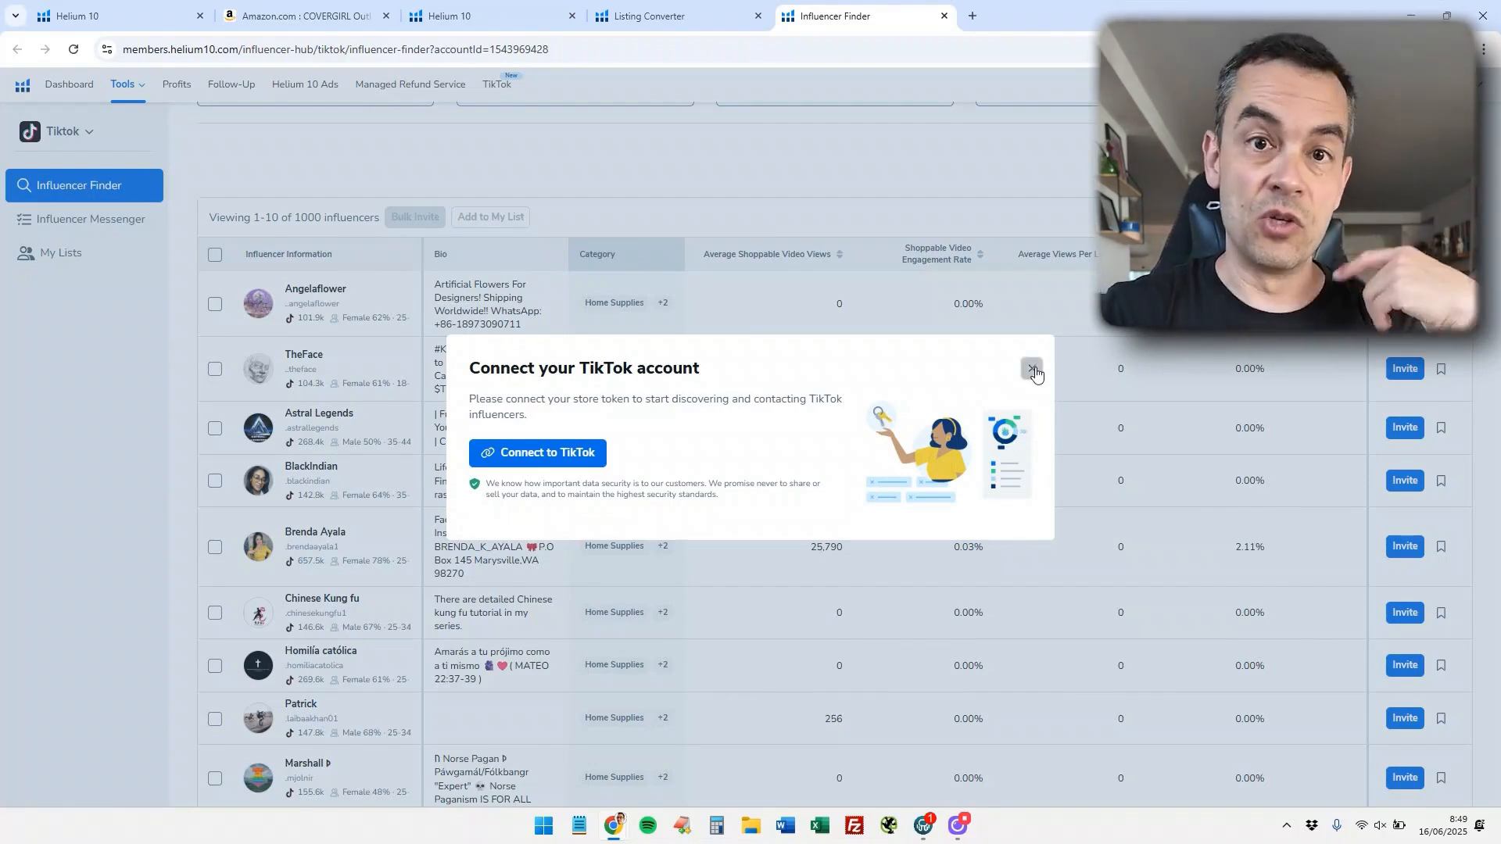
pyautogui.click(1033, 370)
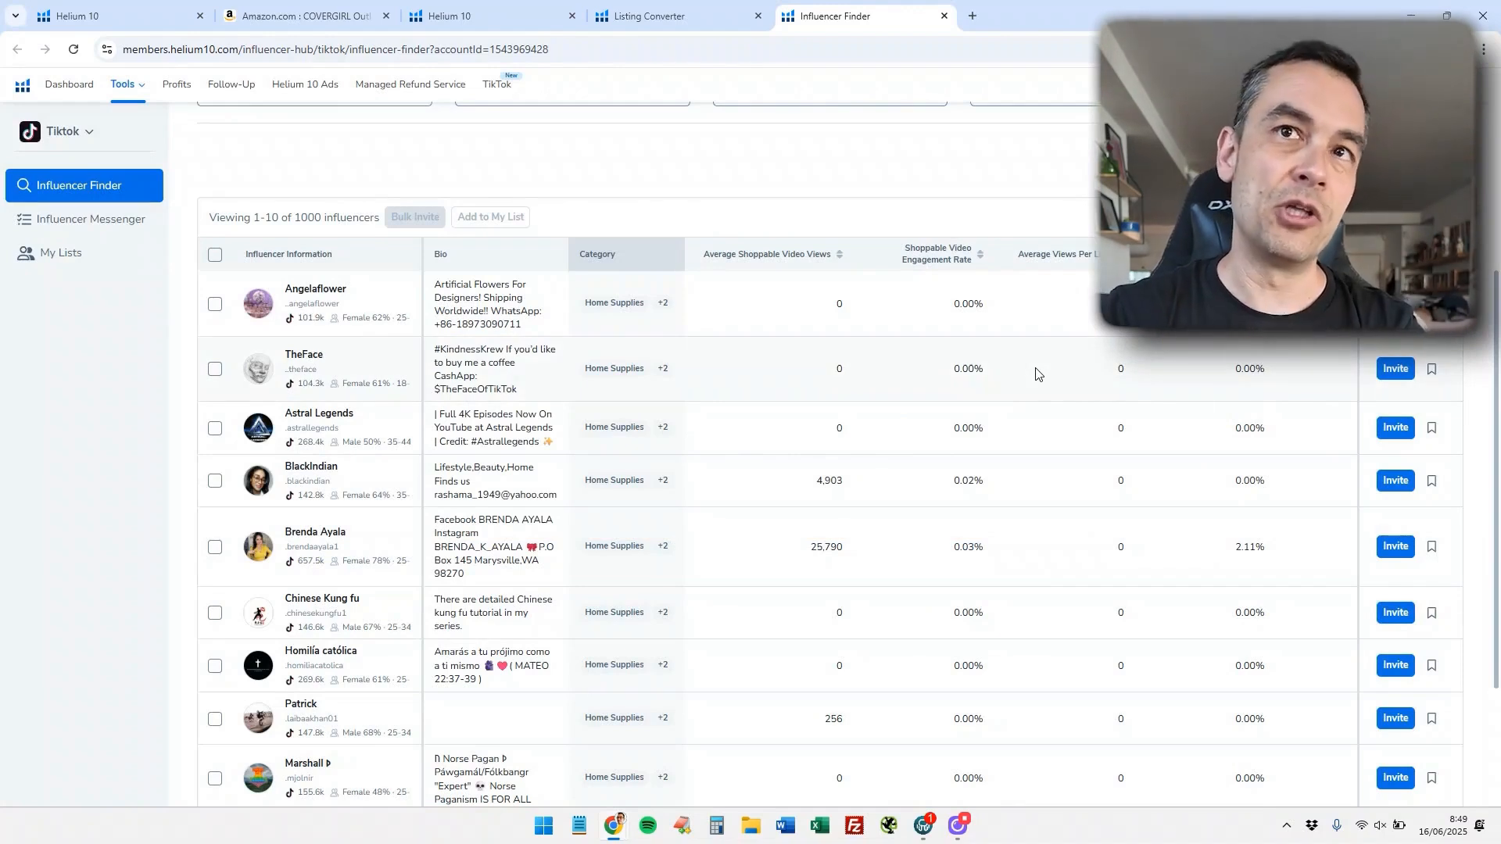